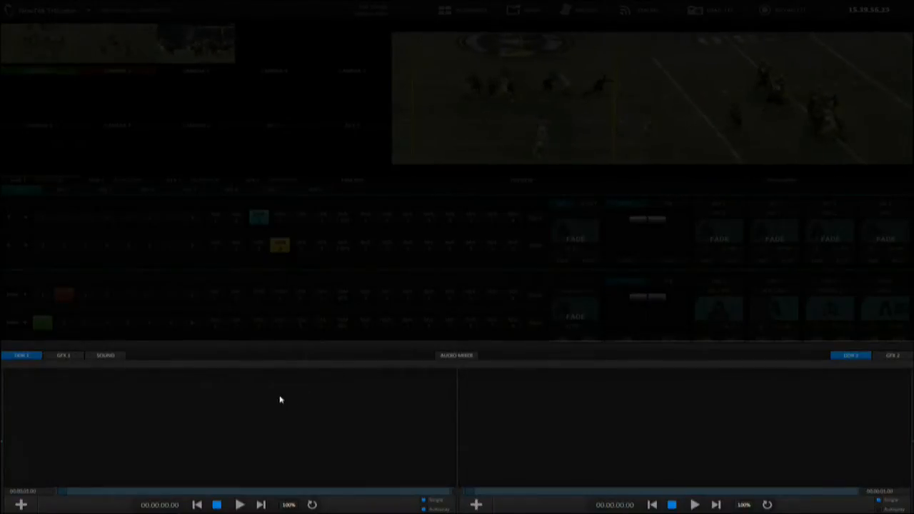
Step: Look through the GFX 1, Sound, DDR 1 and Audio Mixer modules, then return to DDR 1
left_click(62, 355)
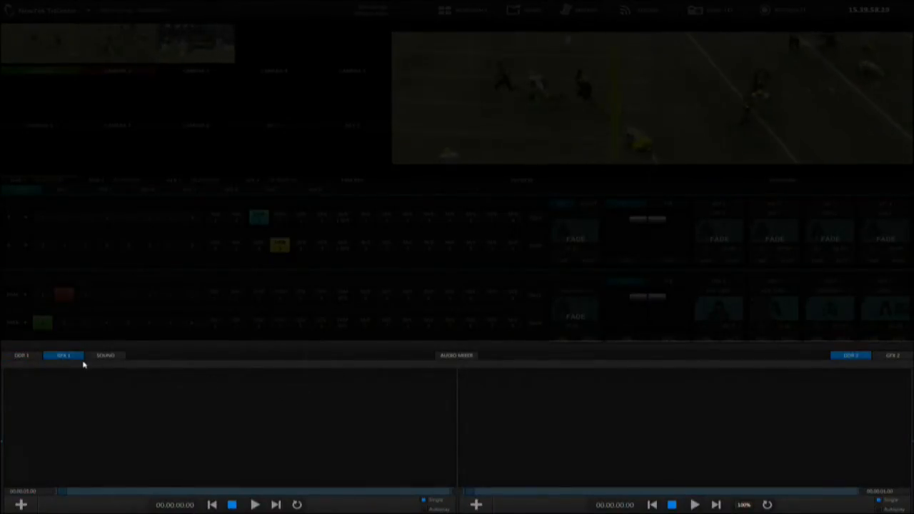
left_click(103, 357)
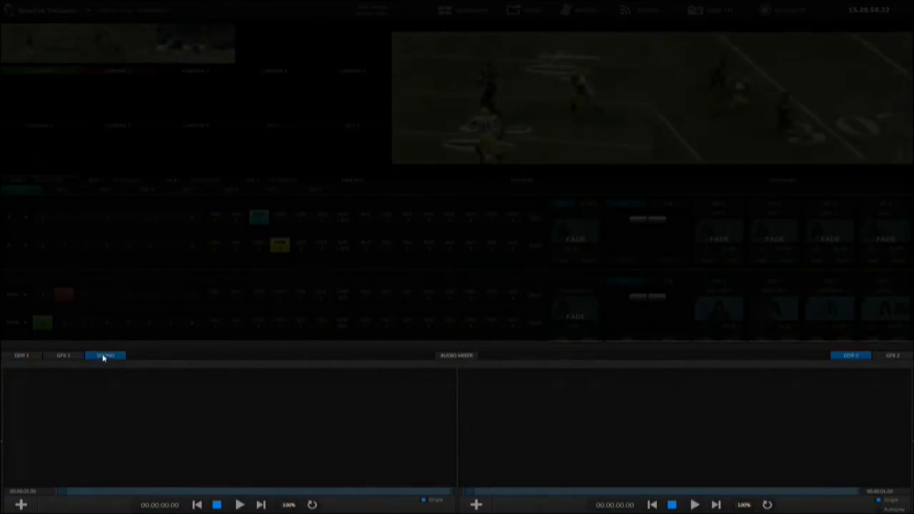
left_click(11, 355)
left_click(440, 355)
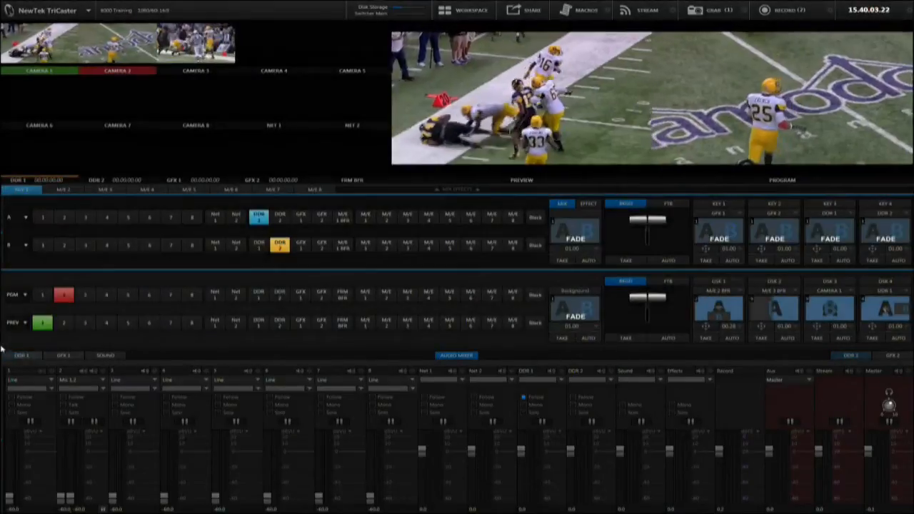
left_click(23, 355)
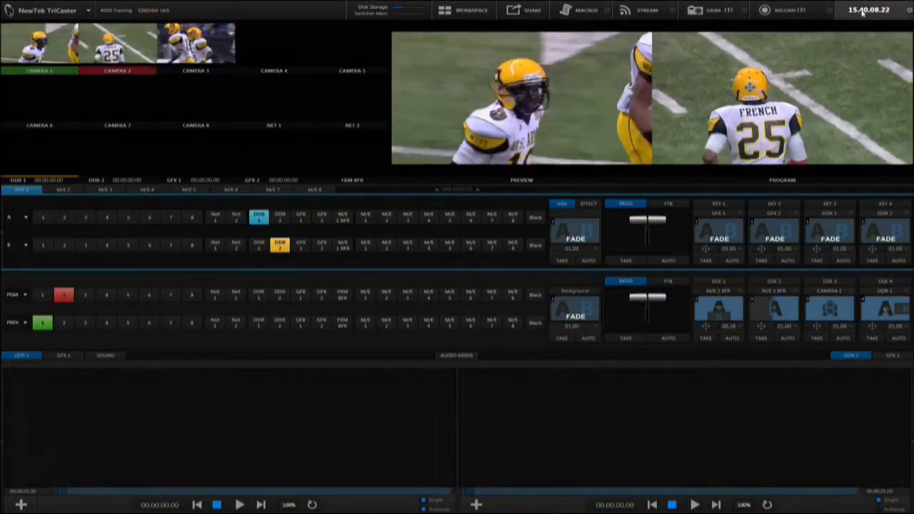
left_click(58, 11)
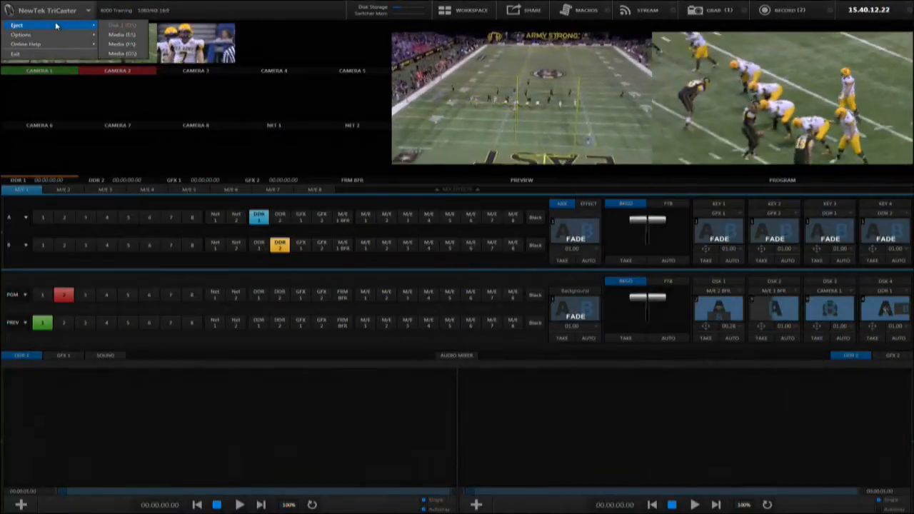
mouse_move(57, 36)
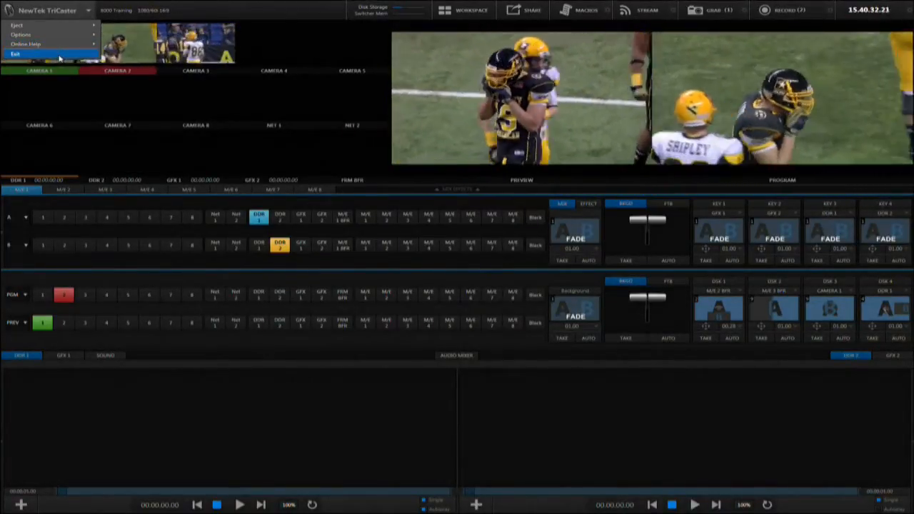
mouse_move(129, 150)
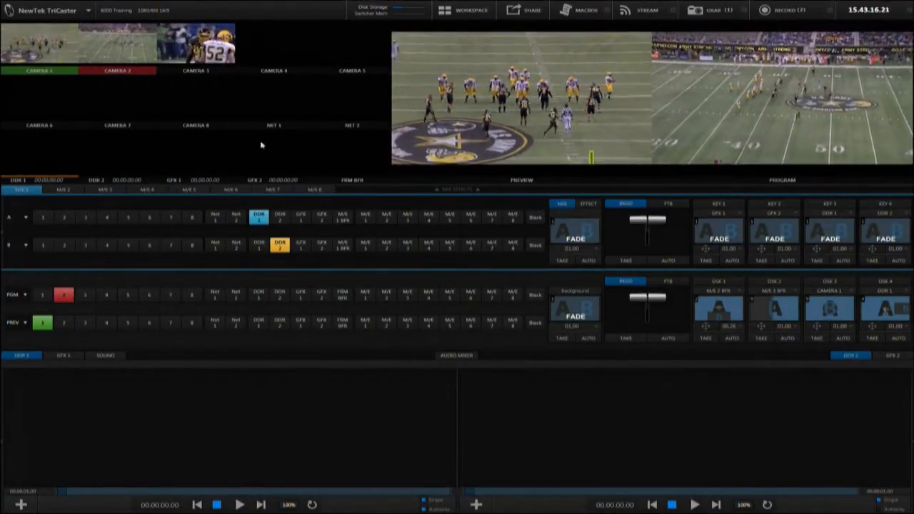
Step: Rename the CAMERA 1 input as Wide Shot with the button label WS
right_click(65, 51)
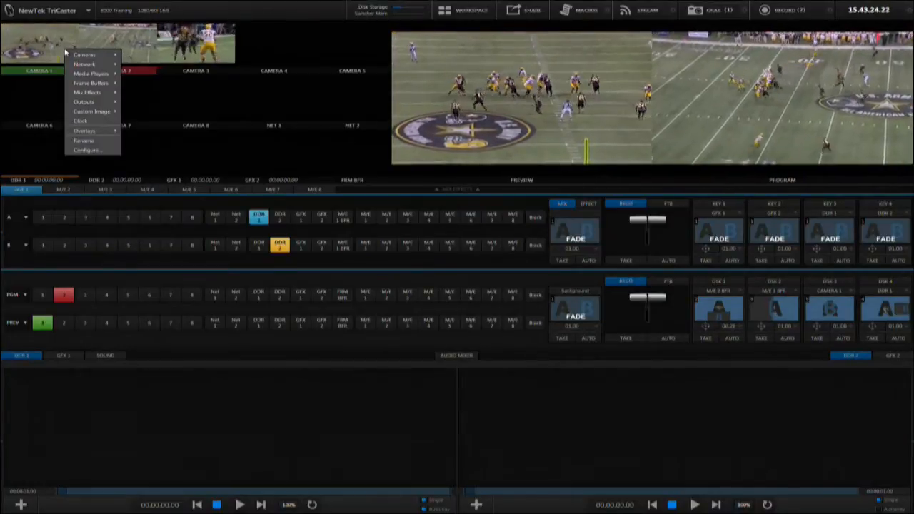
right_click(41, 71)
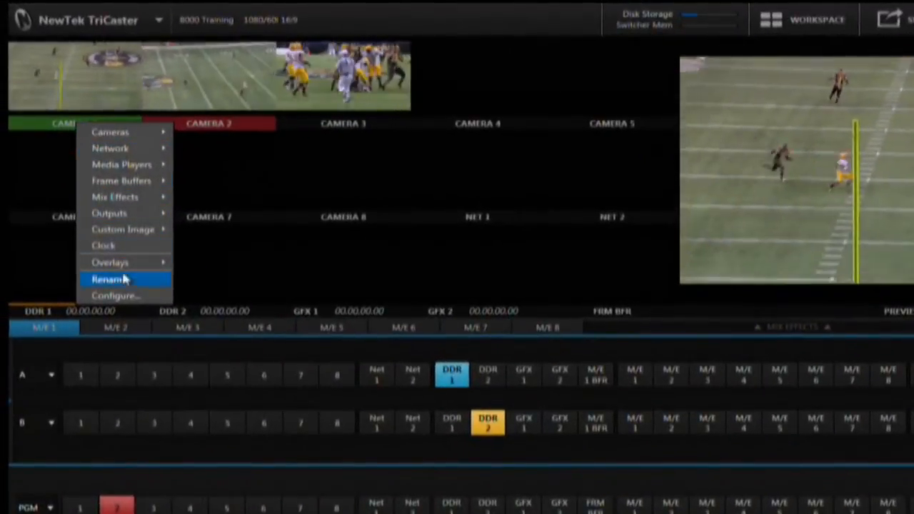
left_click(71, 191)
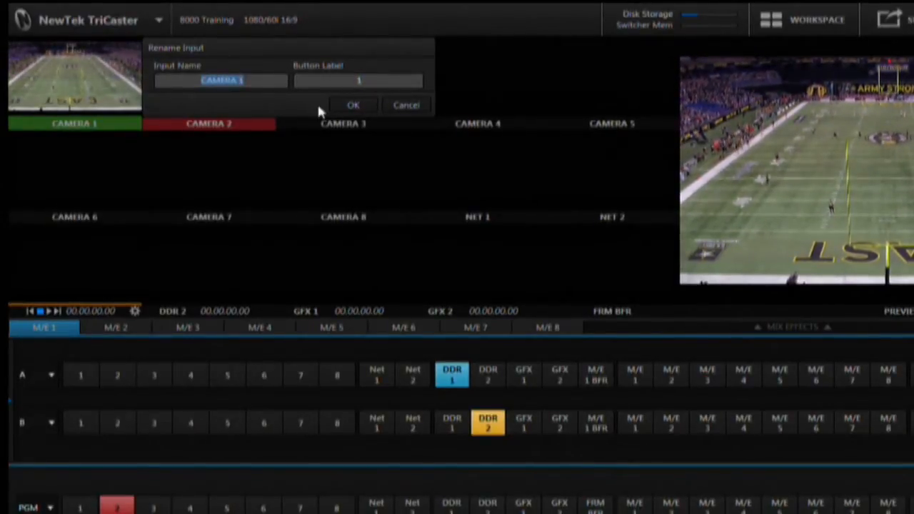
type("Wide Shot")
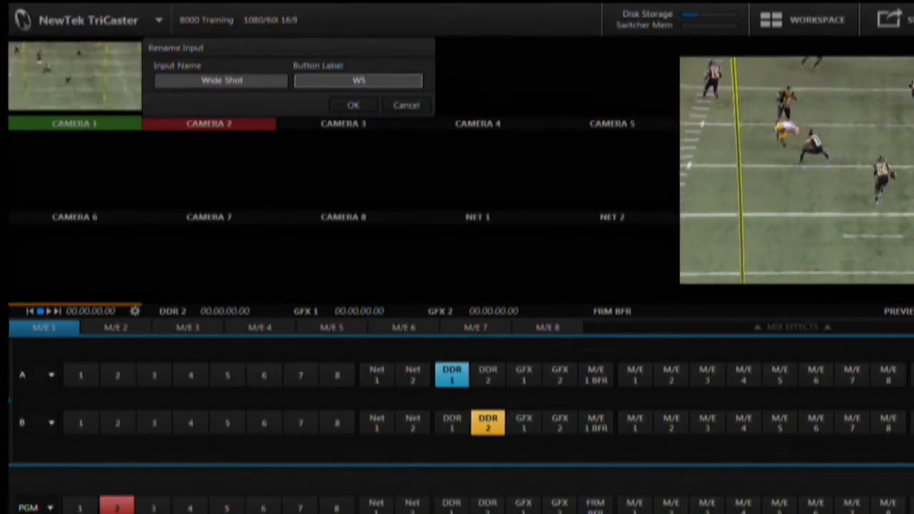
left_click(354, 105)
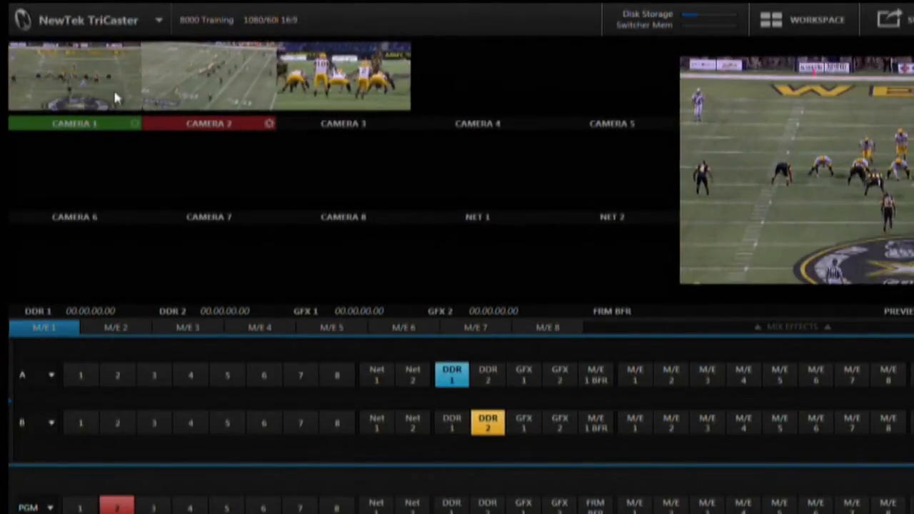
Step: Switch the CAMERA 1 viewport to show the clock
right_click(114, 94)
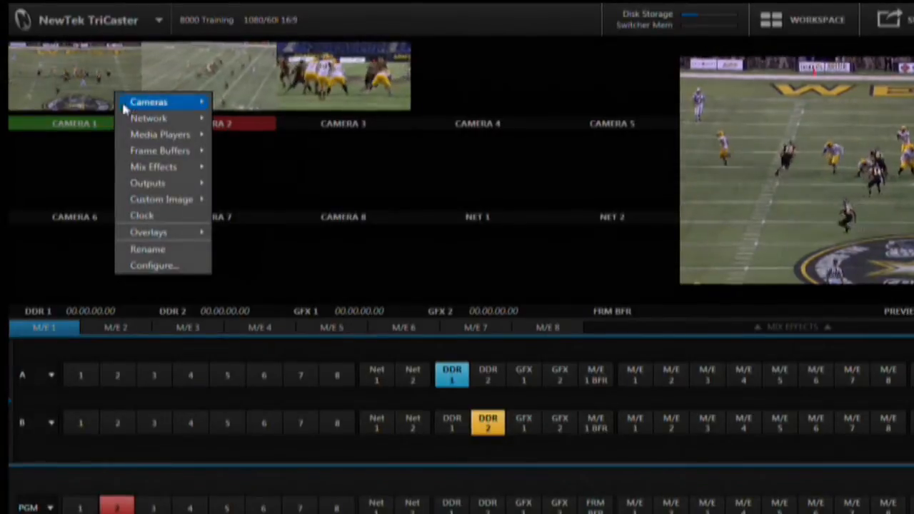
mouse_move(136, 106)
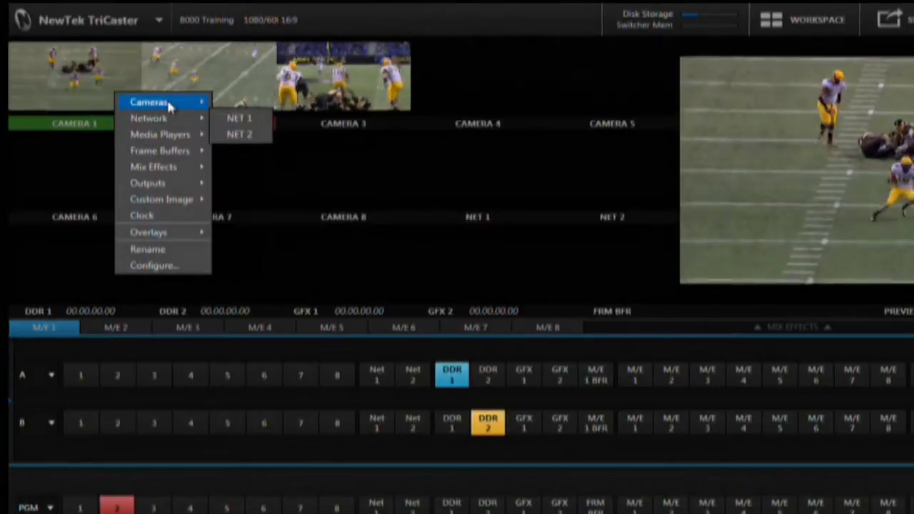
mouse_move(170, 104)
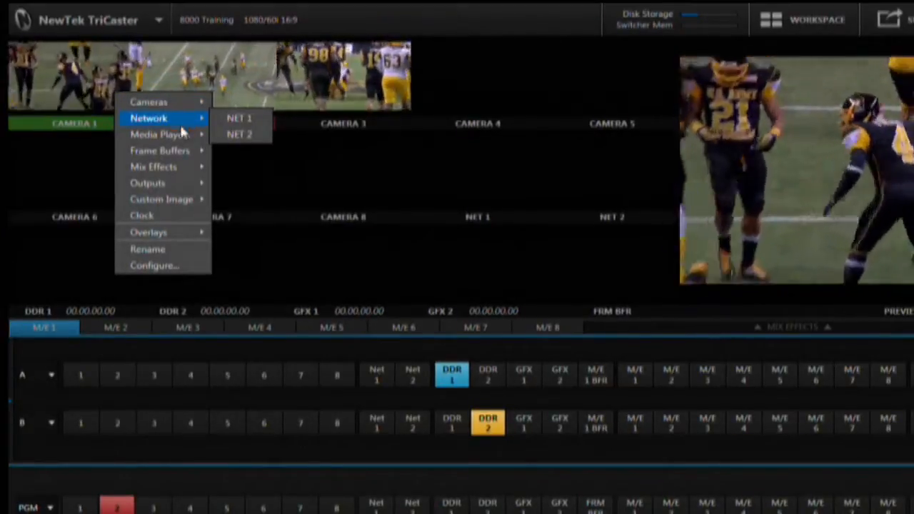
mouse_move(183, 152)
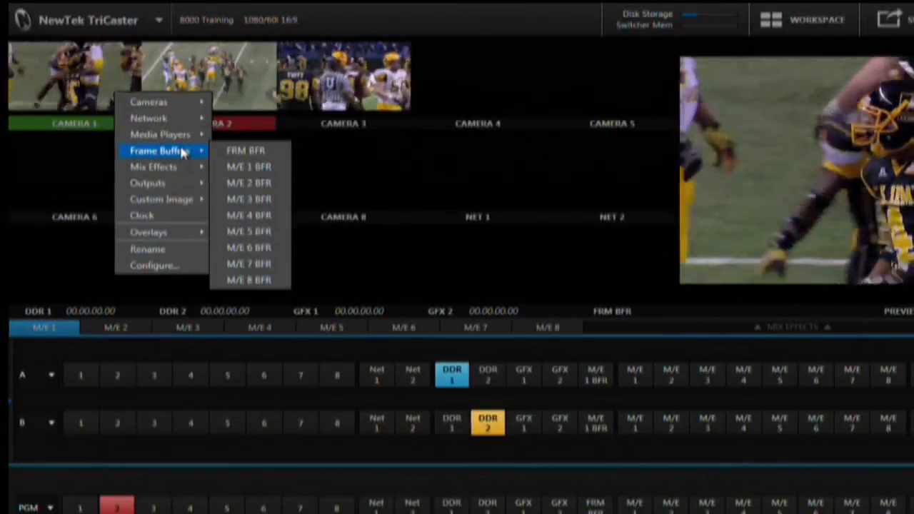
mouse_move(181, 169)
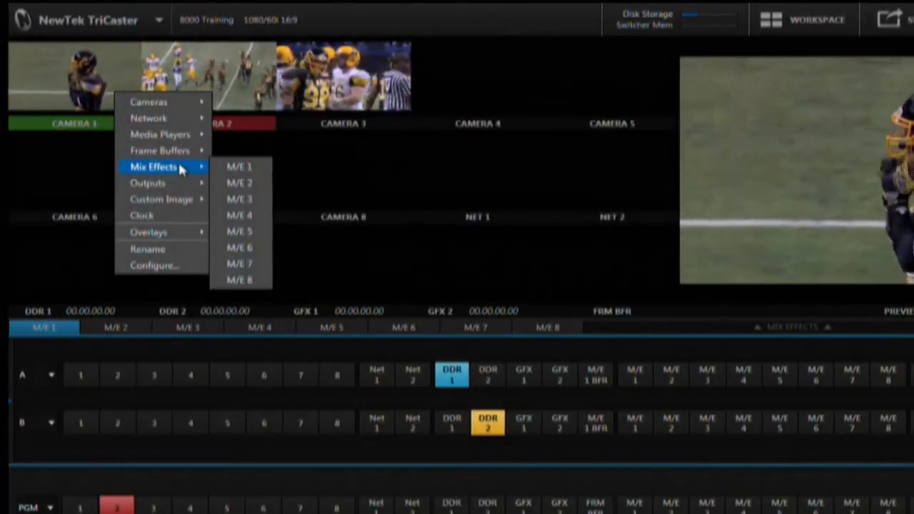
mouse_move(184, 186)
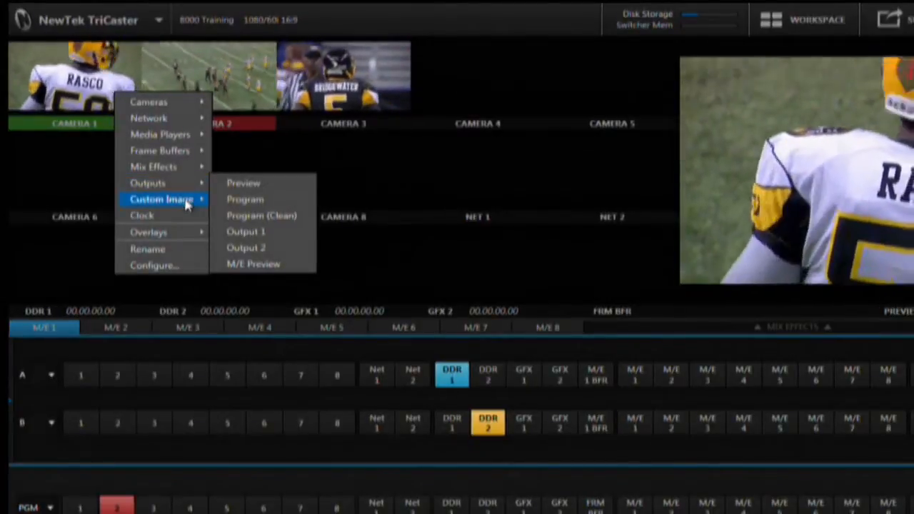
mouse_move(186, 205)
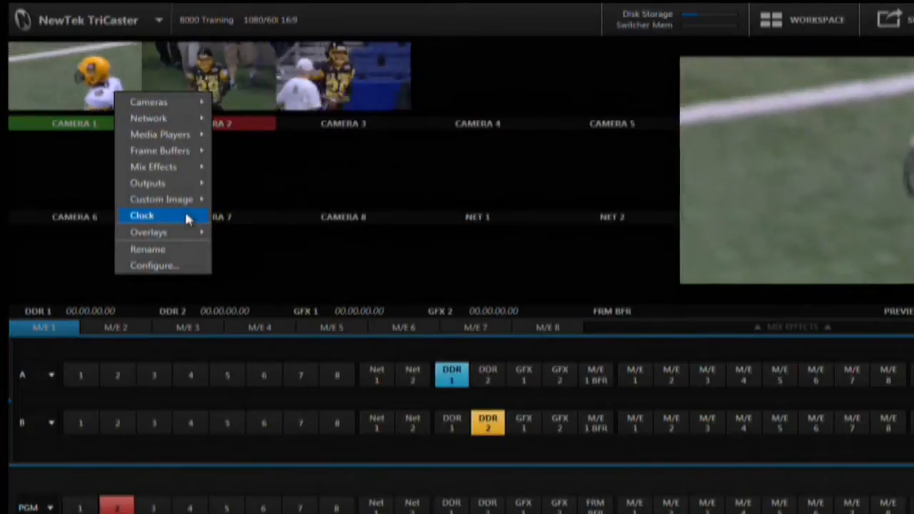
left_click(186, 215)
Step: Set the clock viewport back to the CAMERA 1 source
right_click(110, 105)
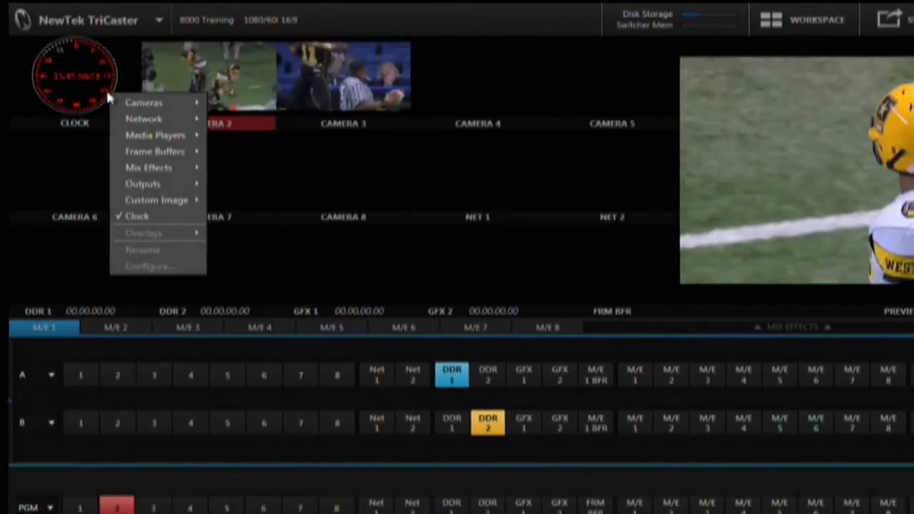
mouse_move(125, 101)
left_click(228, 100)
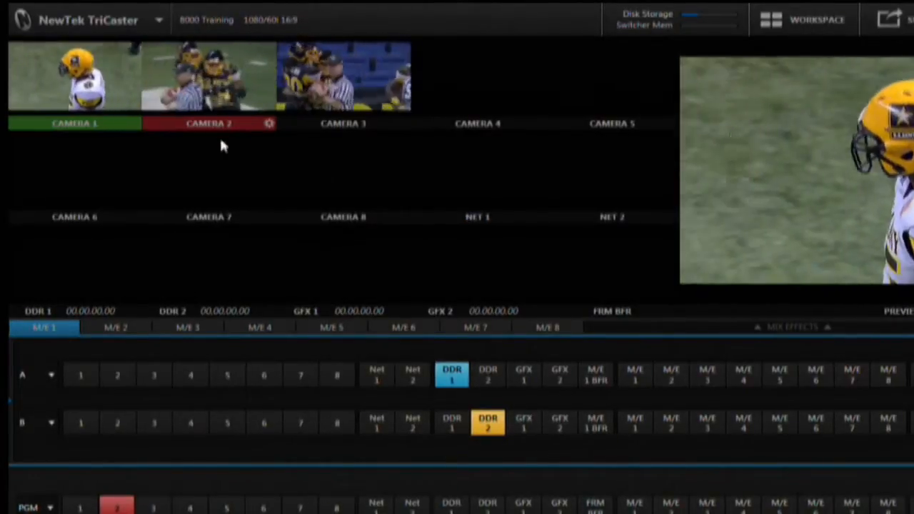
Step: Enable the Checkerboard overlay on the CAMERA 1 viewport
right_click(114, 86)
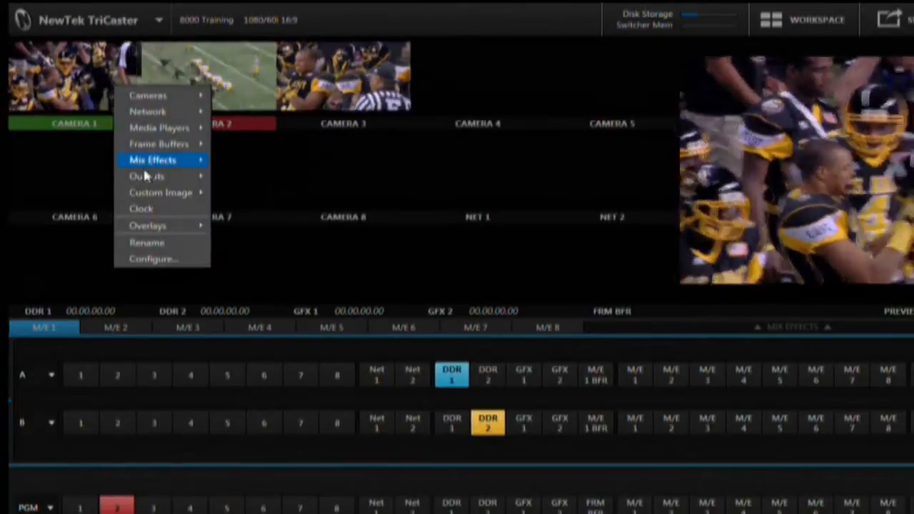
mouse_move(178, 225)
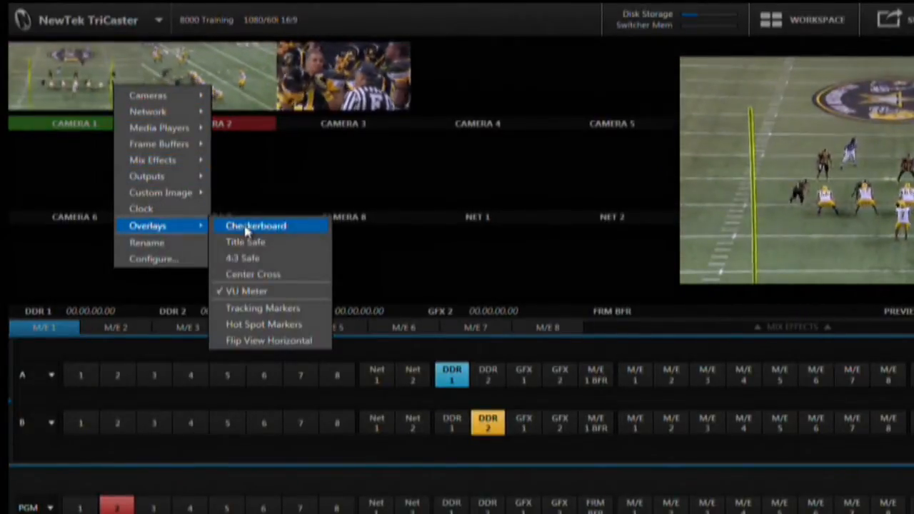
left_click(304, 227)
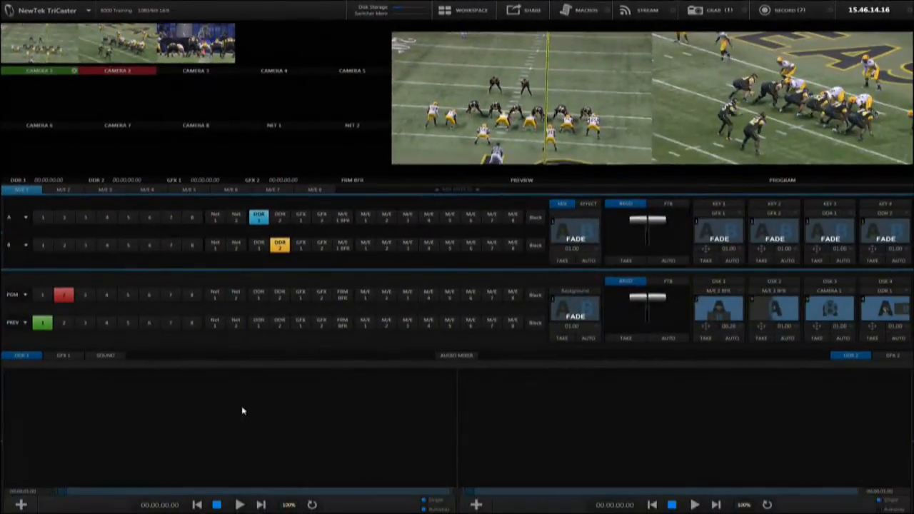
Step: Add the Green Screen clip Kiki 1 Center.mpg from the media library to the DDR 1 playlist
double_click(270, 418)
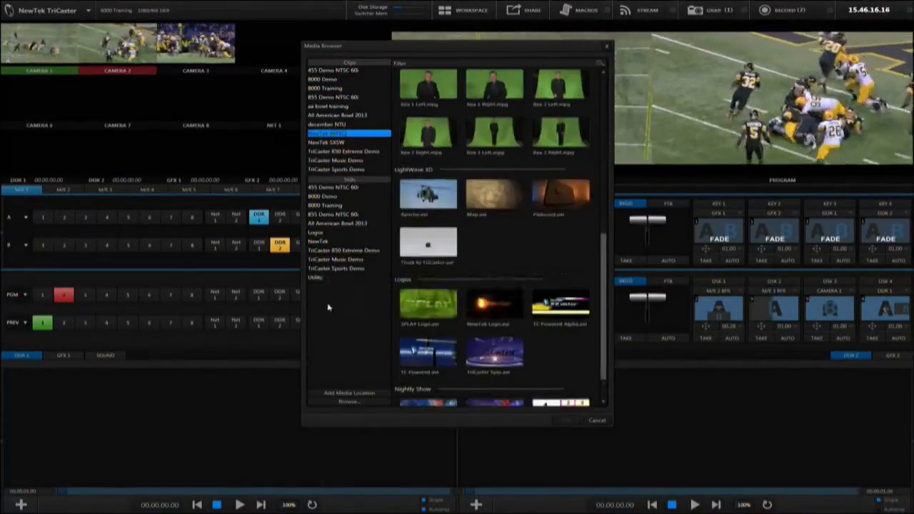
scroll(416, 168, "up", 4)
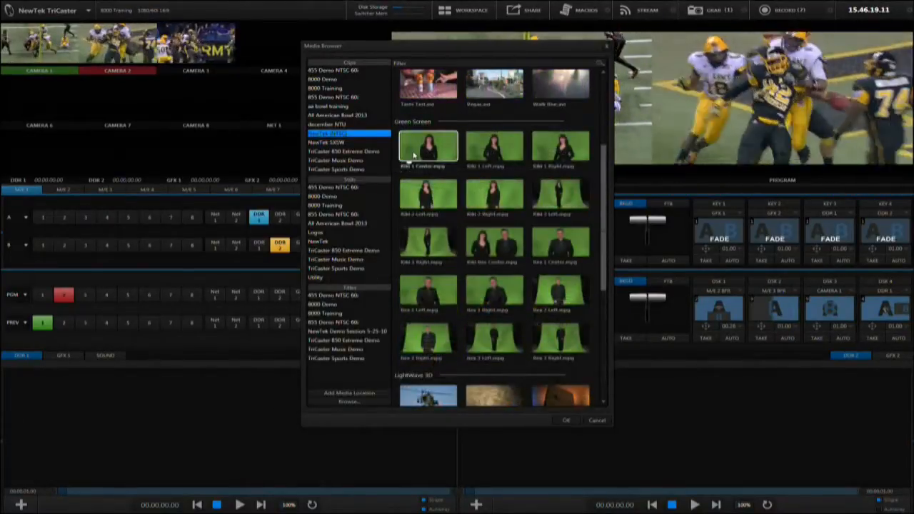
double_click(415, 156)
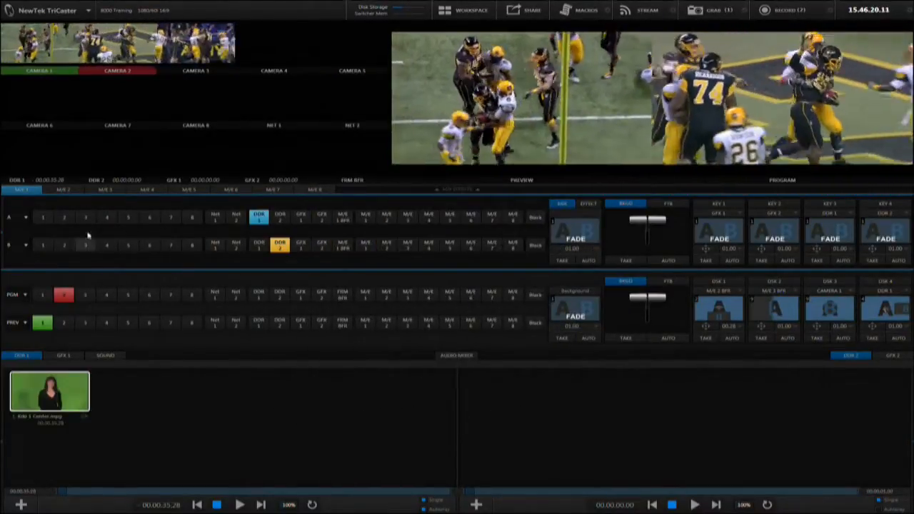
Step: Enable LiveMatte in the DDR 1 configuration to key out the green background
right_click(59, 155)
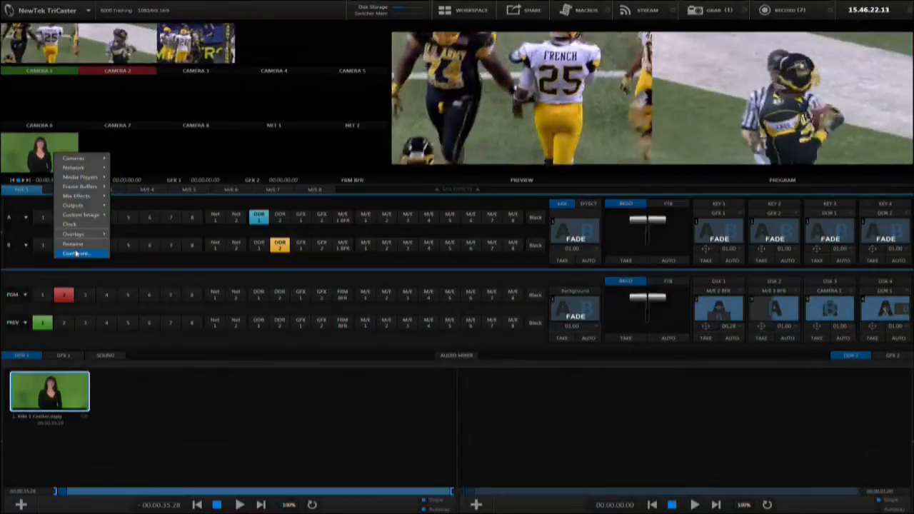
left_click(76, 254)
left_click(73, 204)
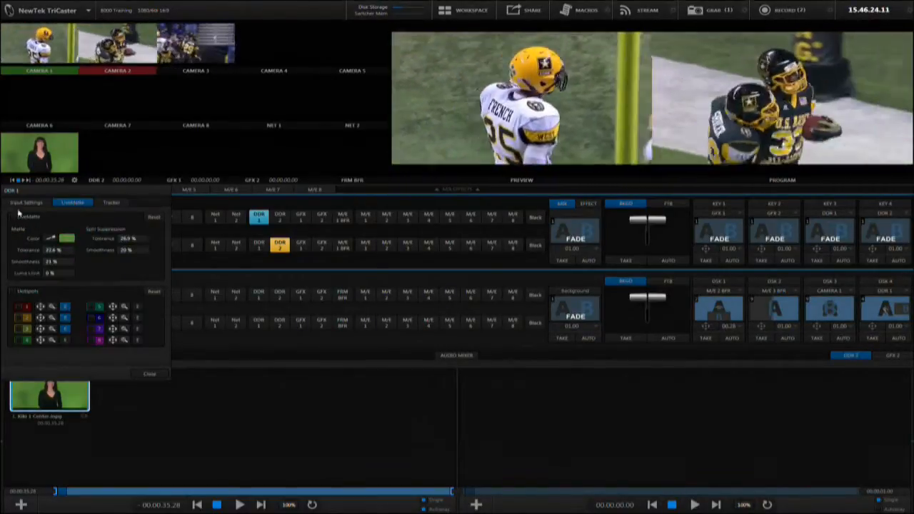
left_click(28, 218)
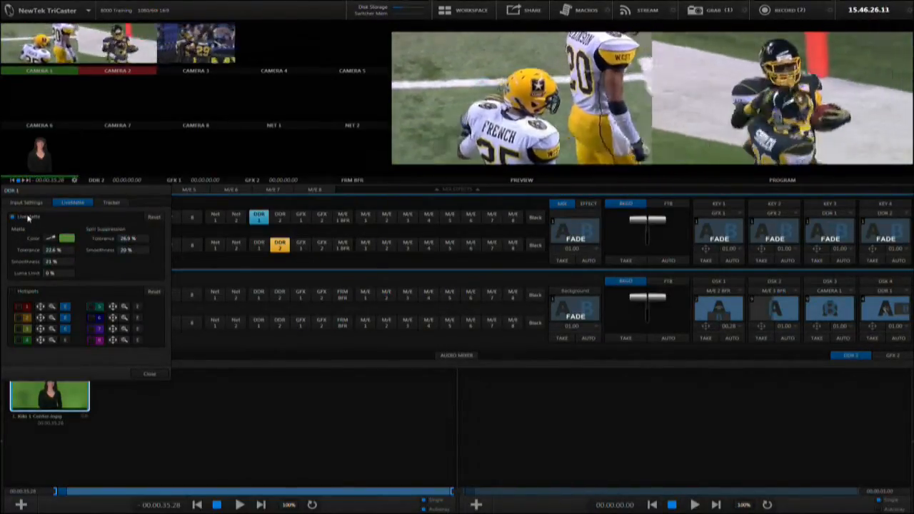
left_click(150, 375)
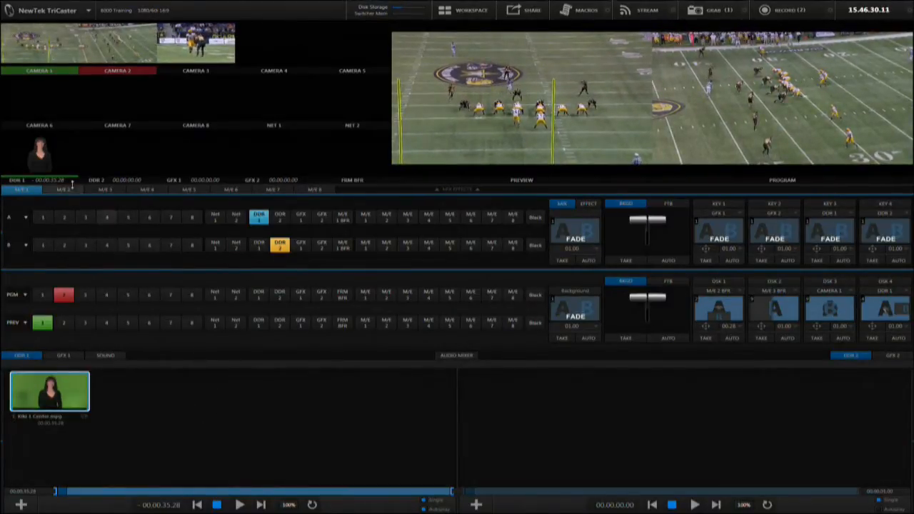
Step: Enable the Checkerboard overlay on the DDR 1 viewport
right_click(57, 154)
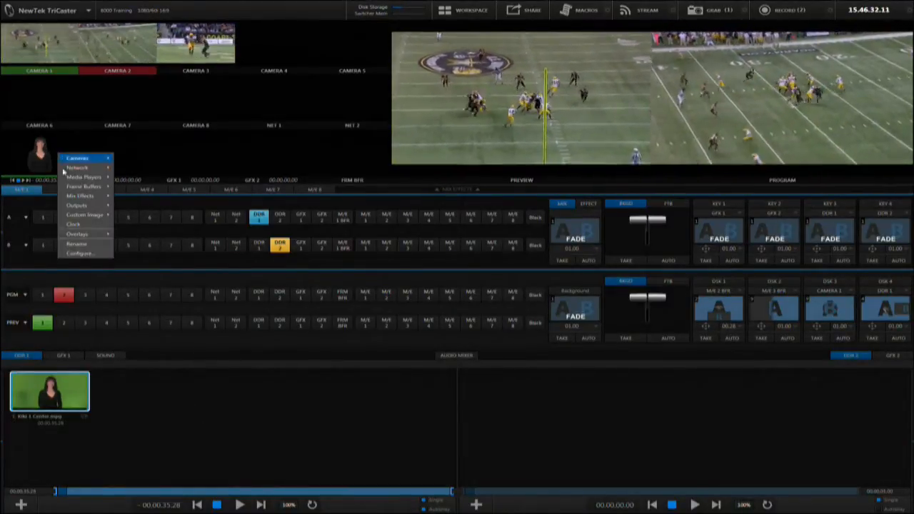
mouse_move(77, 236)
left_click(130, 236)
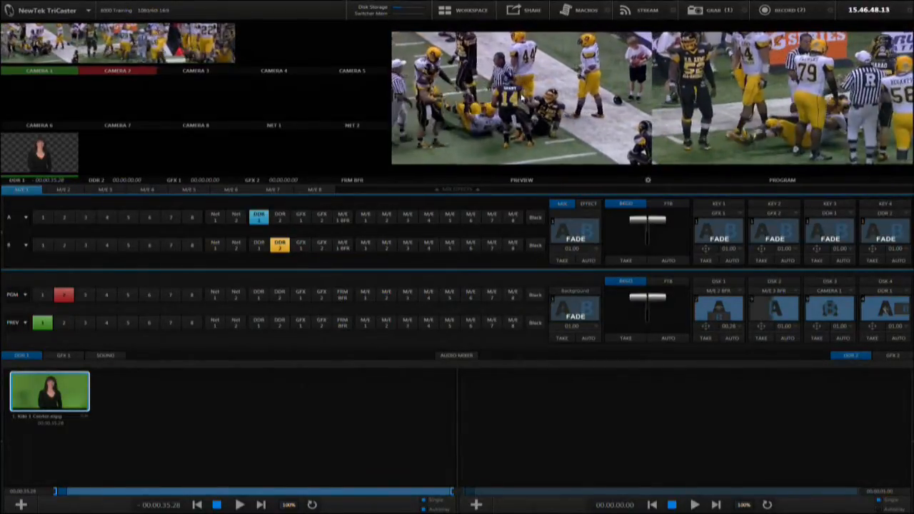
Step: Switch the source of the large Preview viewport to the DDR 1 media player
right_click(524, 97)
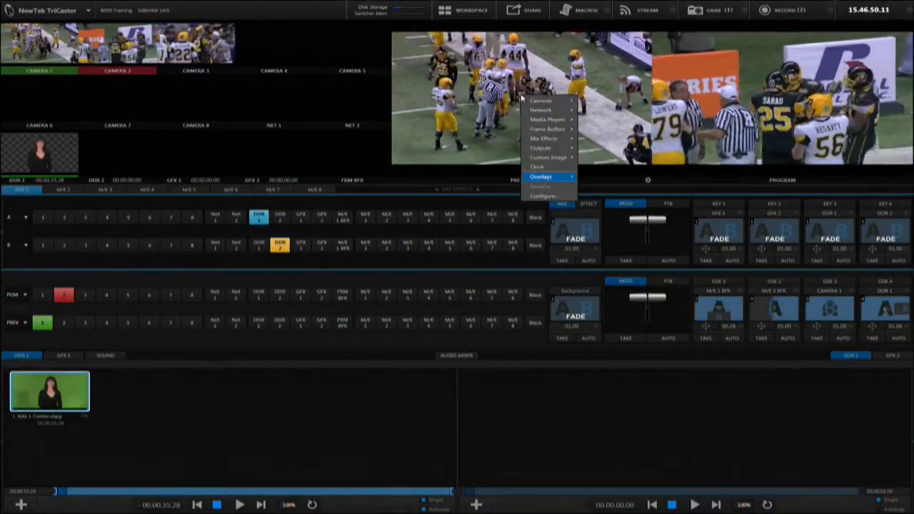
mouse_move(547, 111)
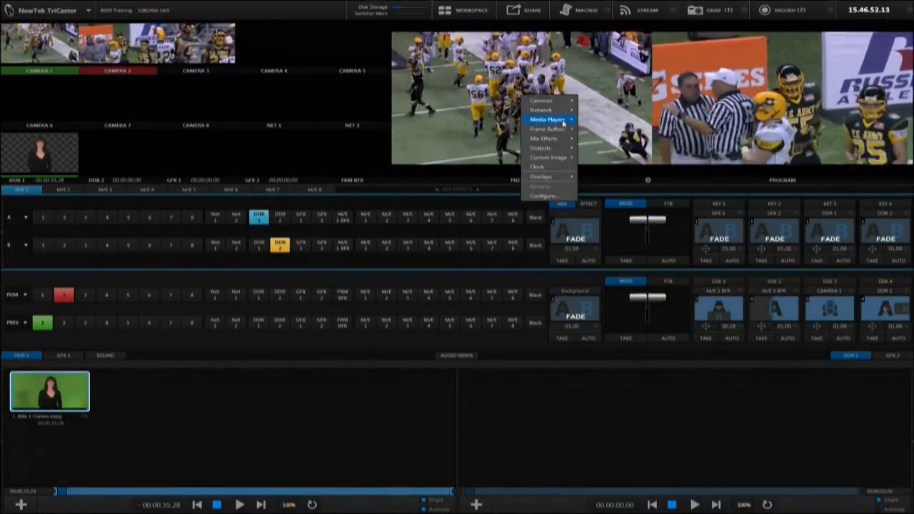
left_click(596, 120)
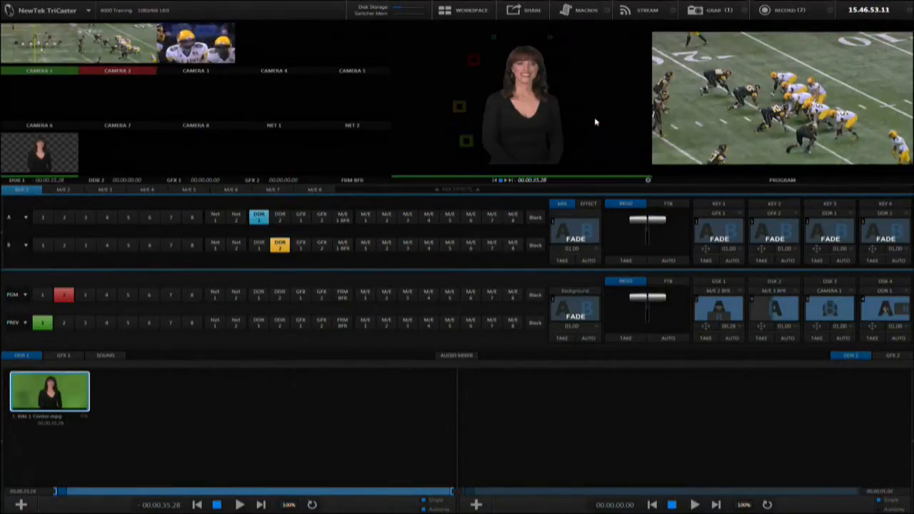
Step: Turn off the Tracking Markers and Hot Spot Markers overlays on the large viewport showing DDR 1
right_click(552, 100)
mouse_move(564, 180)
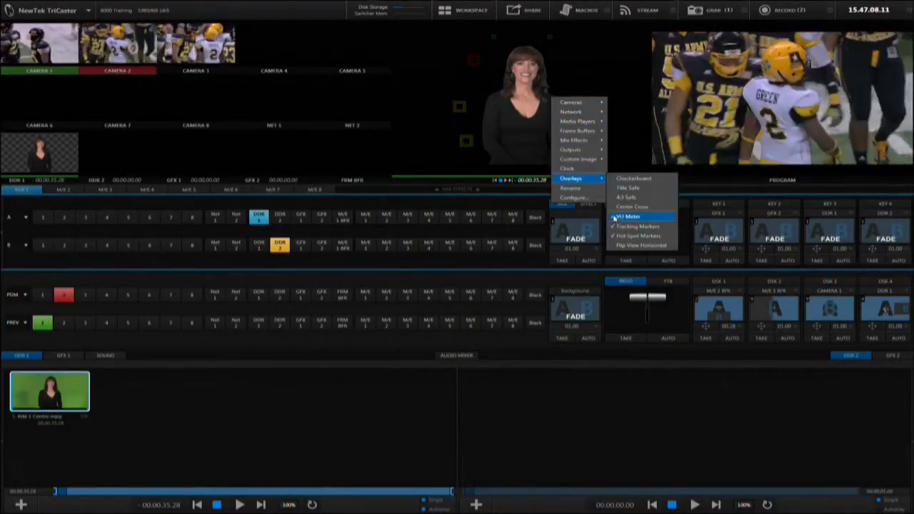
left_click(623, 237)
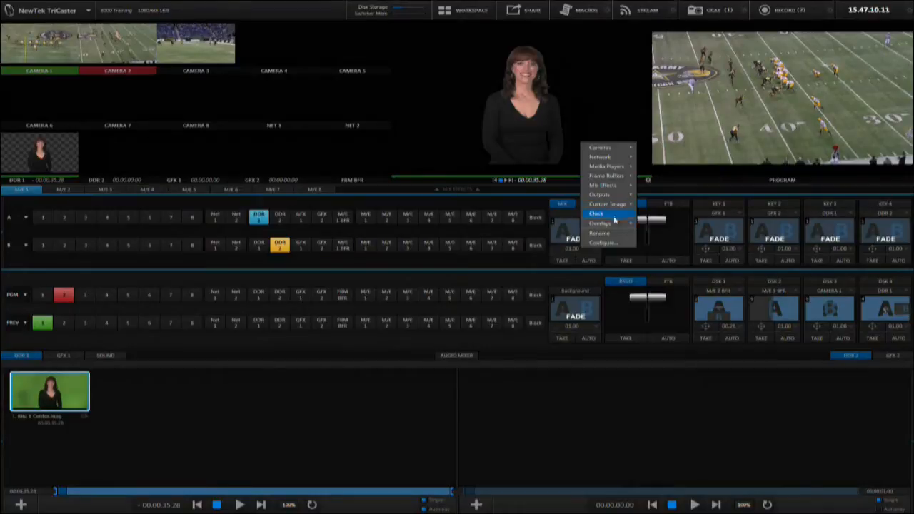
mouse_move(623, 227)
left_click(655, 281)
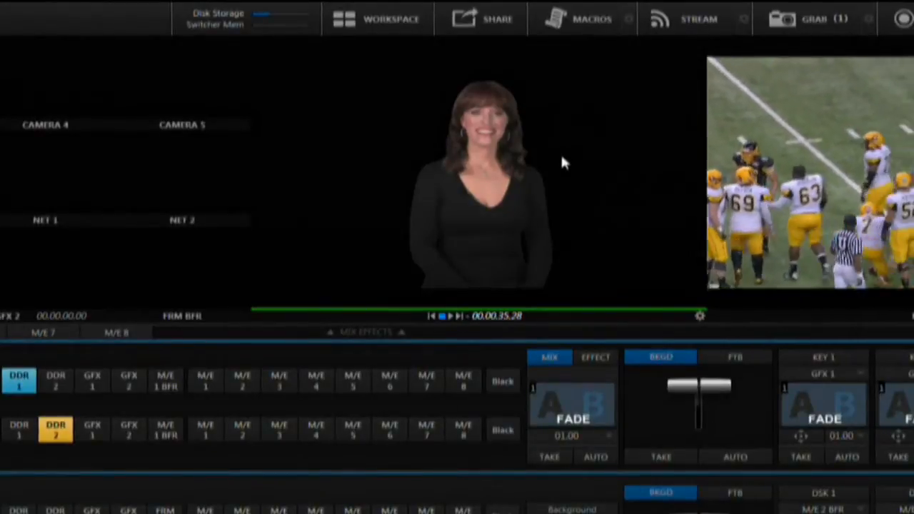
Step: Enable the Checkerboard overlay on the large viewport showing the keyed DDR 1 clip
right_click(561, 159)
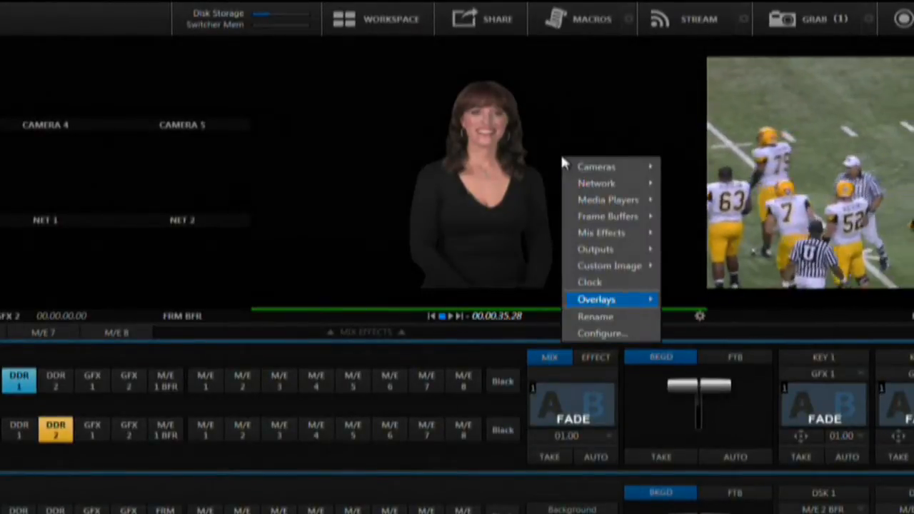
mouse_move(616, 306)
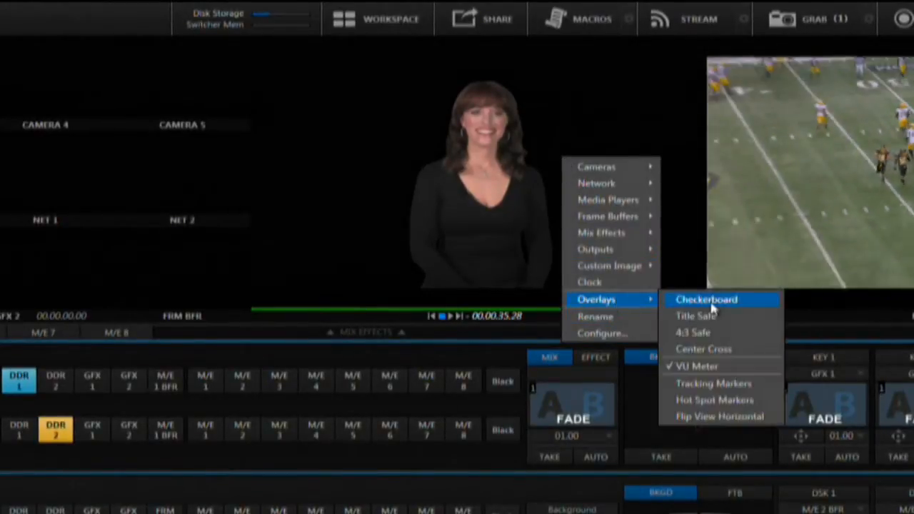
left_click(679, 299)
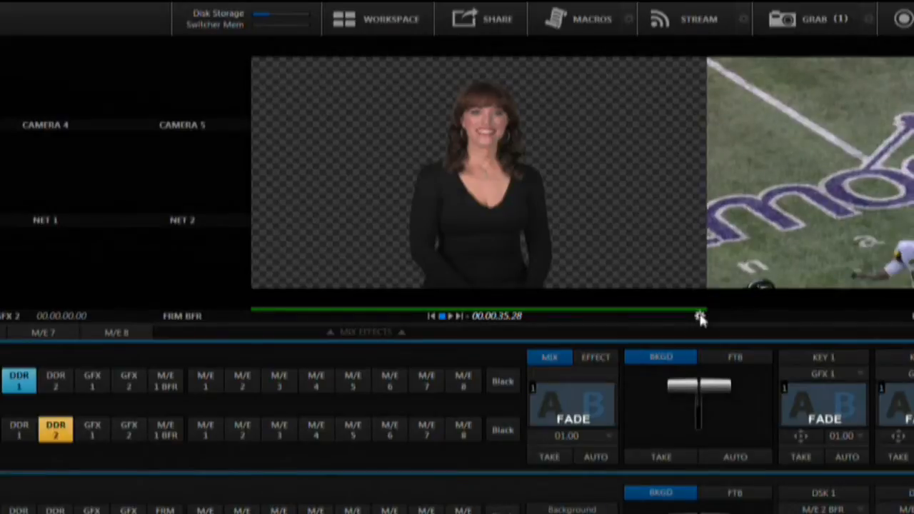
Step: View the LiveMatte settings in the DDR 1 configuration from the large viewport, then close it
right_click(621, 223)
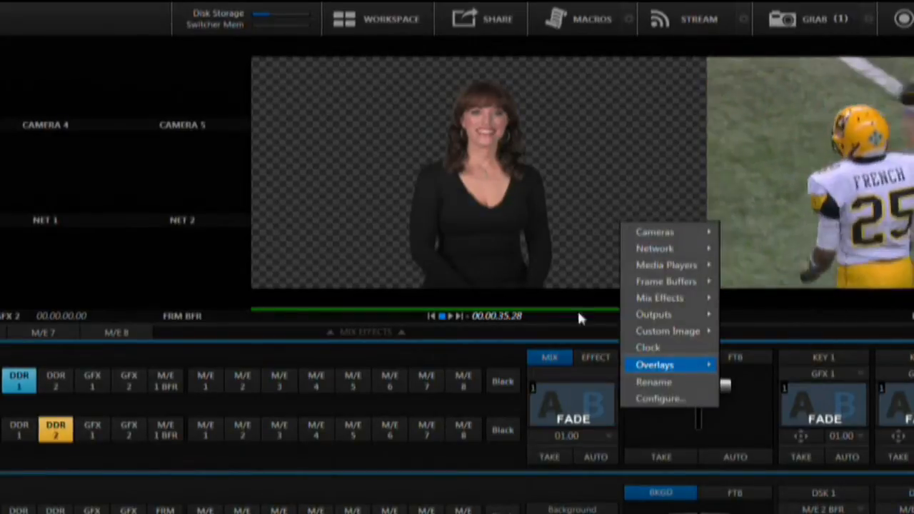
left_click(645, 402)
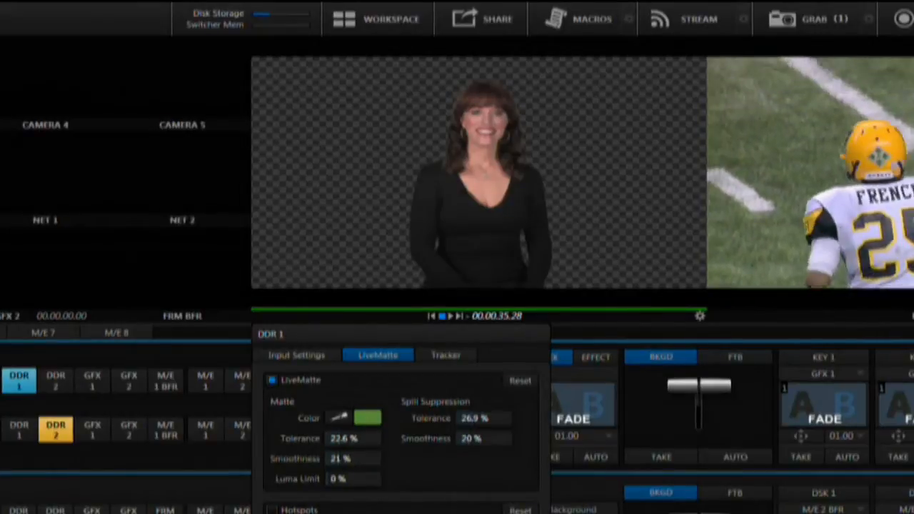
key("Escape")
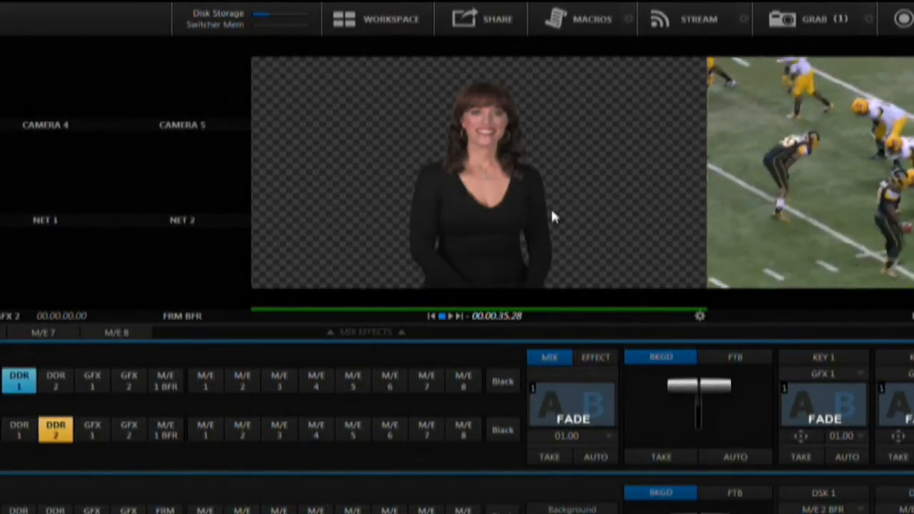
Step: Turn on the Title Safe, 4:3 Safe and Center Cross overlays on the large DDR 1 viewport
right_click(548, 185)
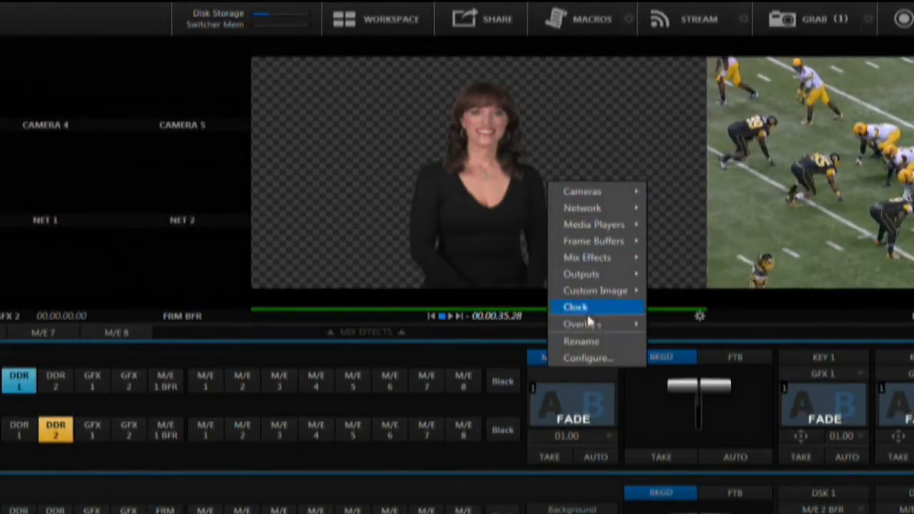
mouse_move(602, 323)
left_click(667, 342)
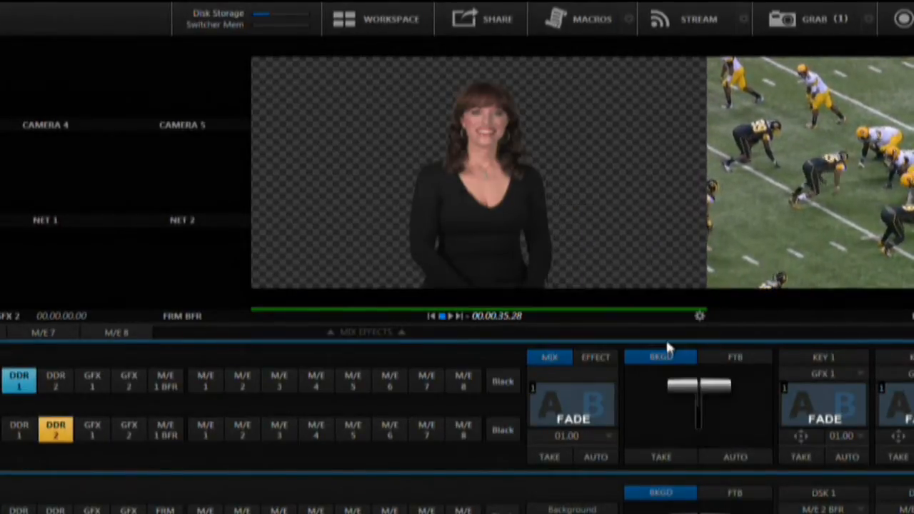
right_click(609, 260)
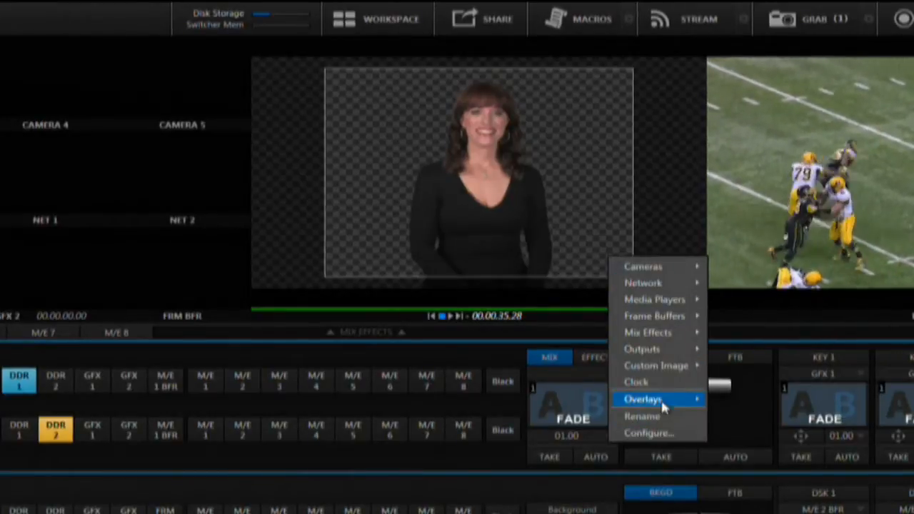
mouse_move(674, 402)
left_click(736, 431)
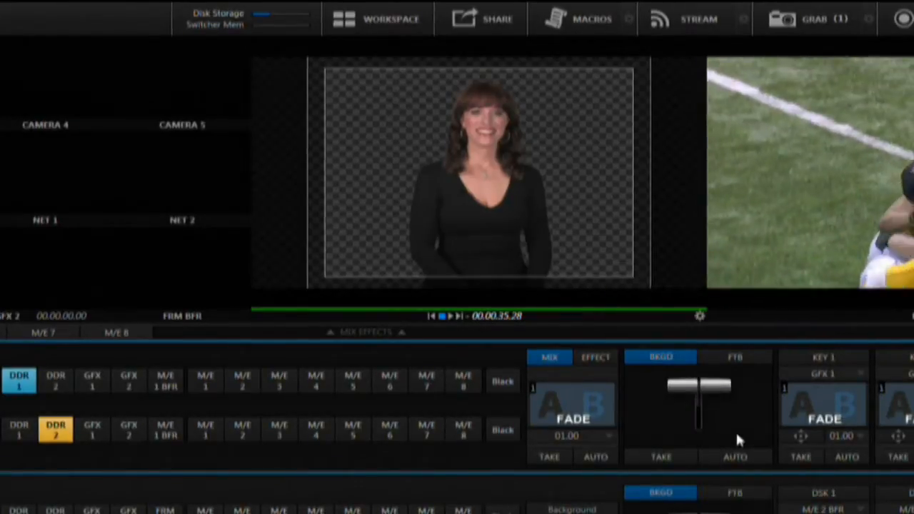
right_click(590, 238)
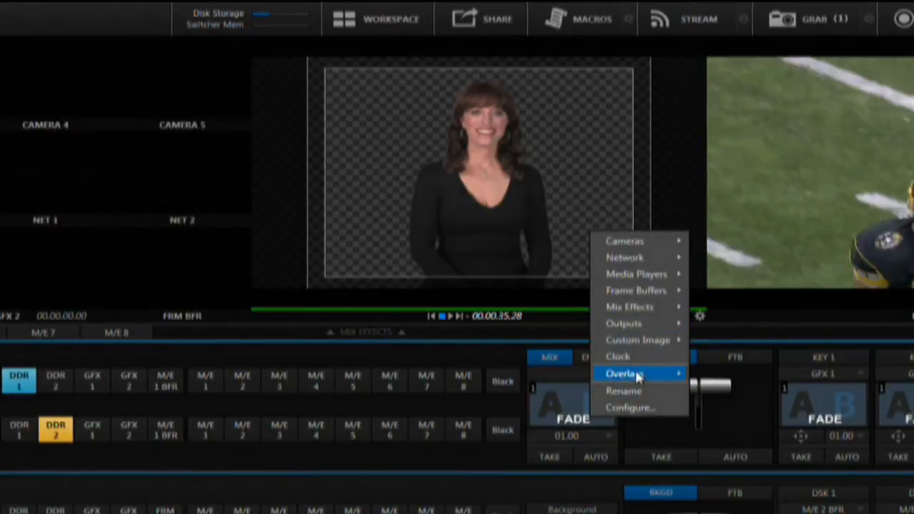
mouse_move(636, 374)
left_click(729, 422)
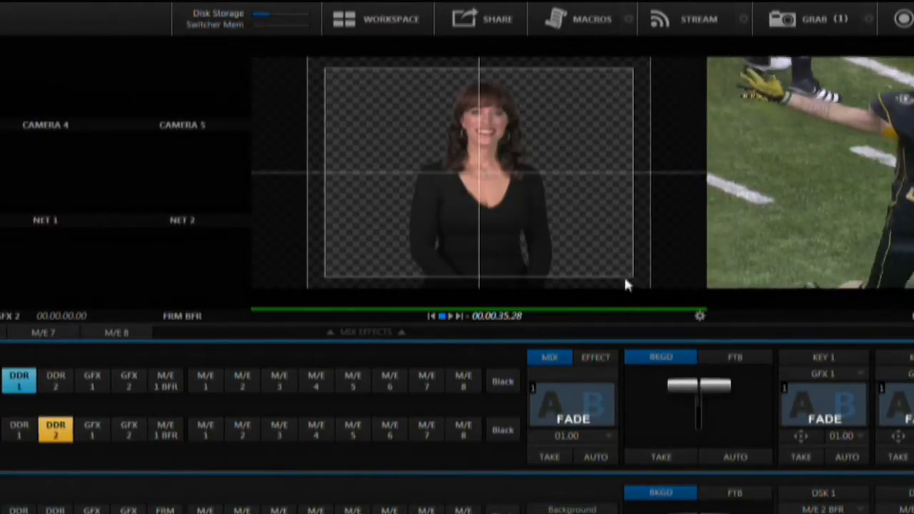
Step: Turn off the Title Safe, 4:3 Safe and Center Cross overlays on the large DDR 1 viewport
right_click(598, 245)
mouse_move(685, 387)
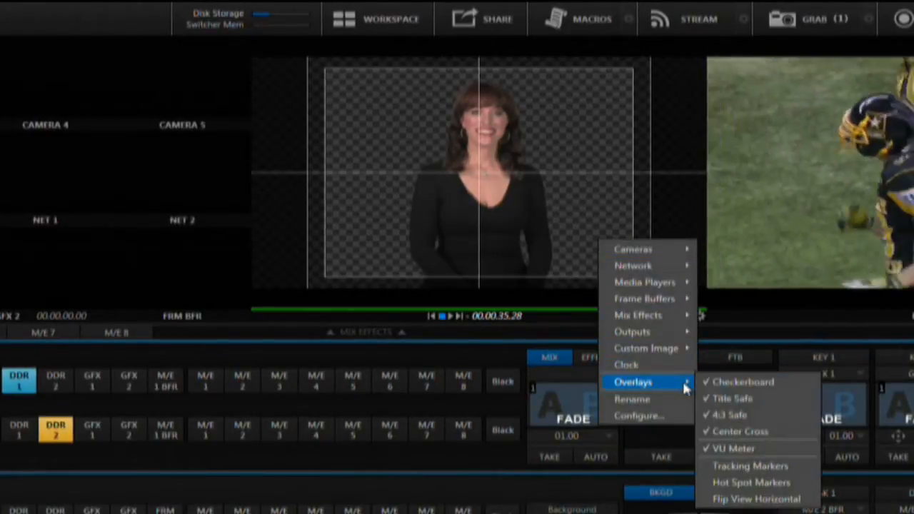
left_click(729, 399)
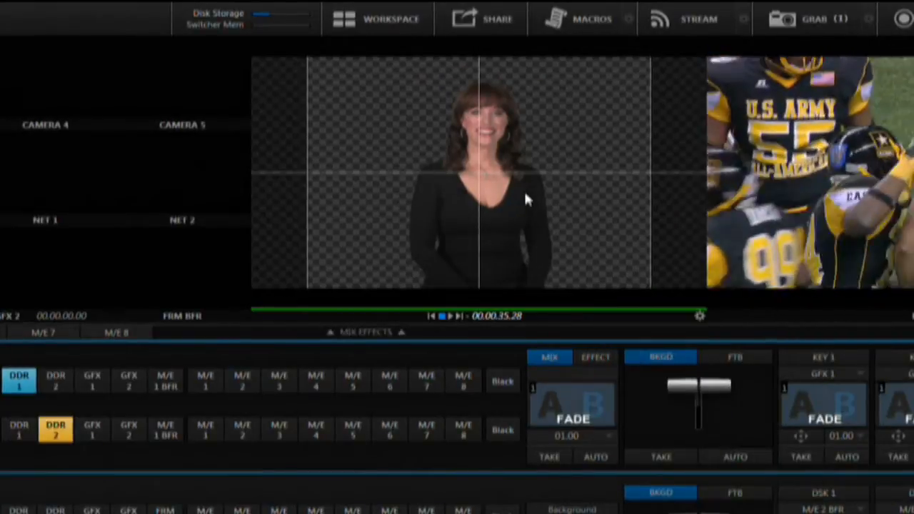
right_click(526, 189)
mouse_move(599, 329)
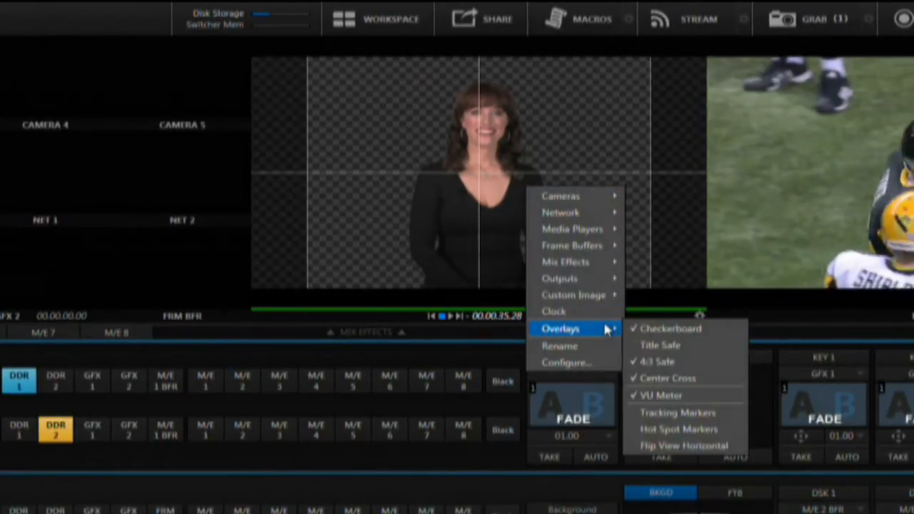
left_click(641, 361)
right_click(587, 202)
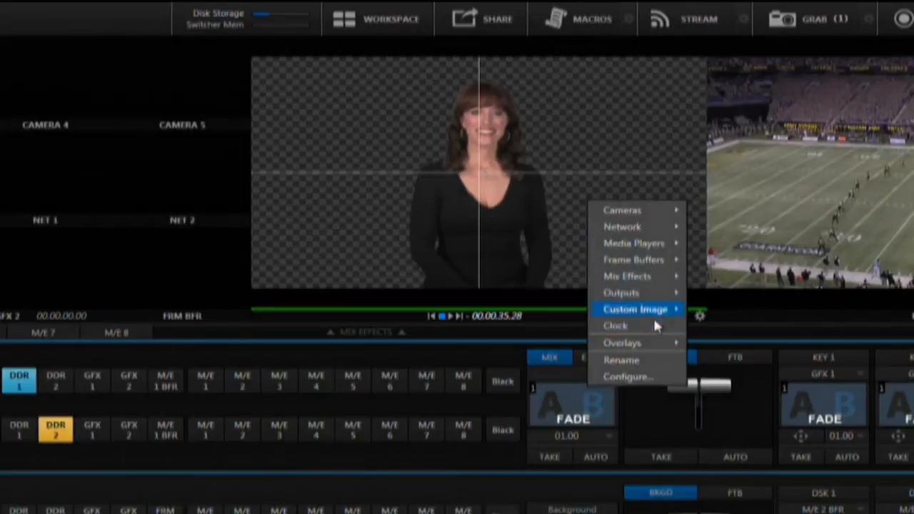
mouse_move(662, 336)
left_click(718, 393)
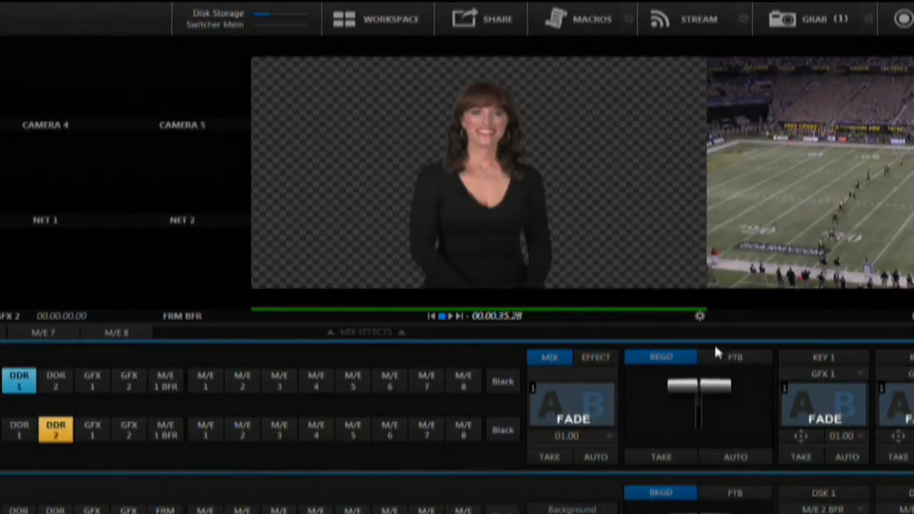
Step: Set the large viewport's source back to the Preview output
right_click(561, 182)
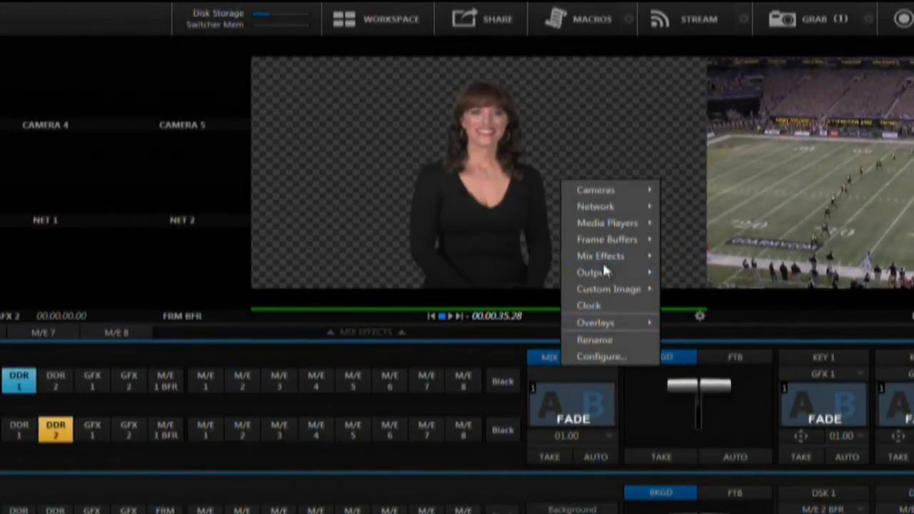
mouse_move(607, 278)
left_click(687, 276)
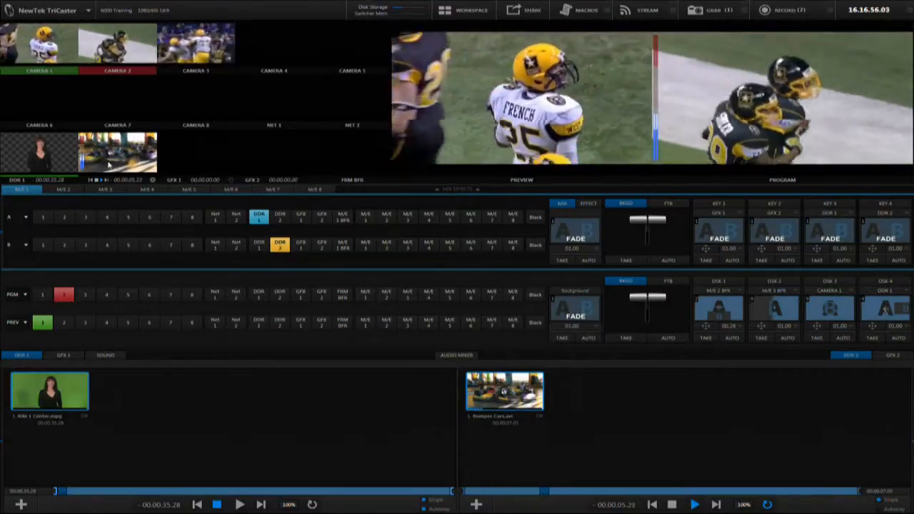
Step: Turn off the VU Meter overlay on the small DDR 2 viewport
right_click(110, 163)
mouse_move(138, 243)
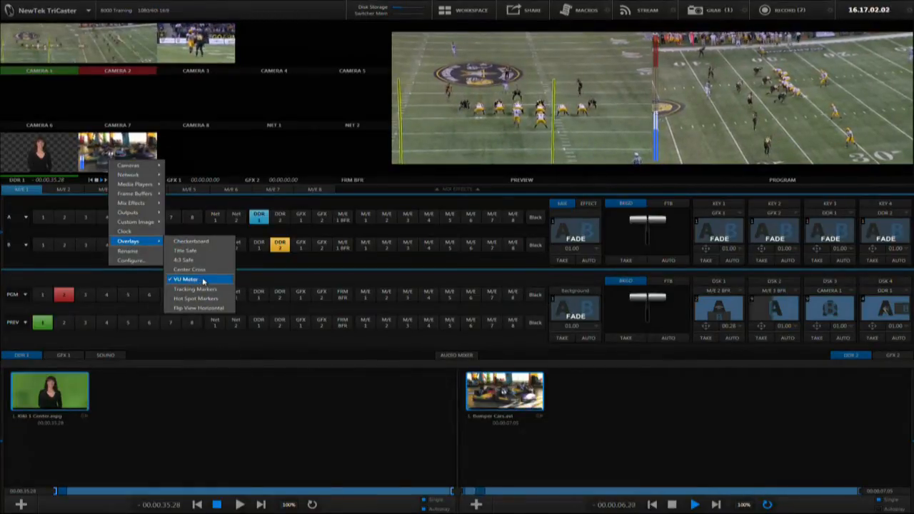
left_click(197, 279)
Step: Review the overlay options for the small DDR 1 viewport, including Flip View Horizontal, without changing any
right_click(34, 158)
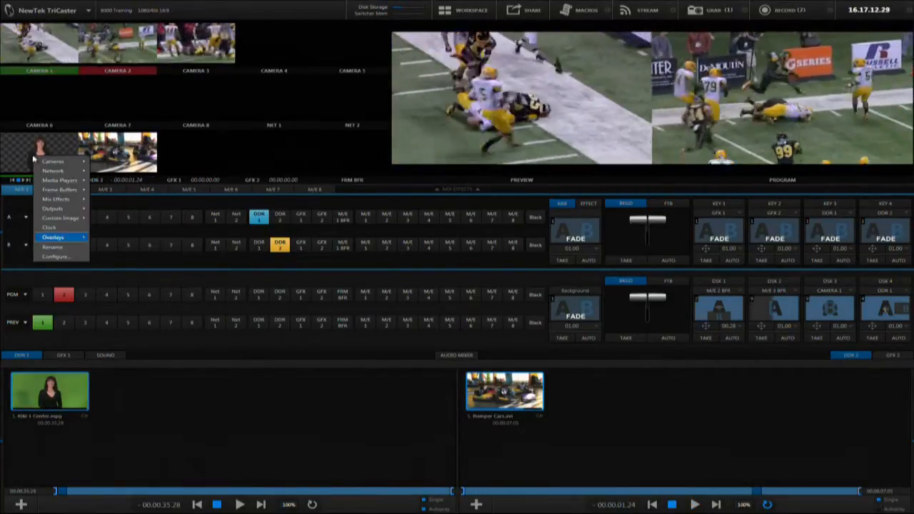
mouse_move(55, 238)
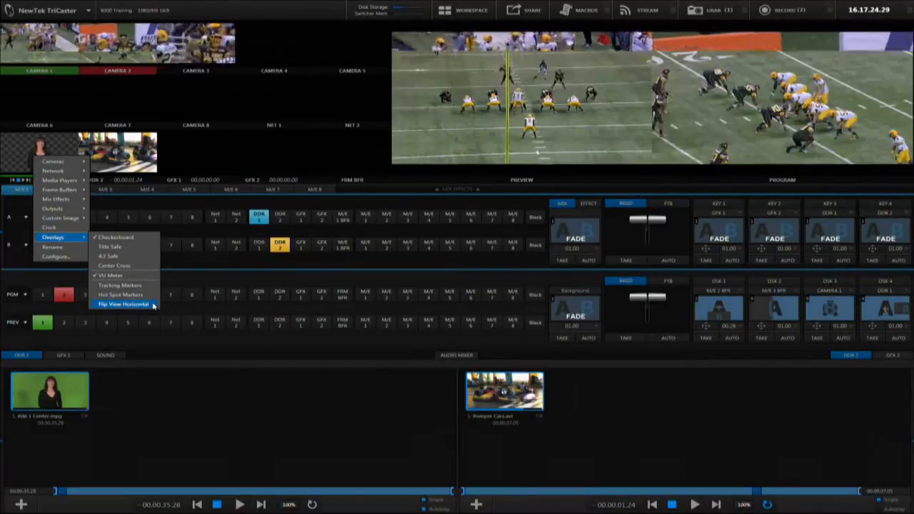
left_click(228, 388)
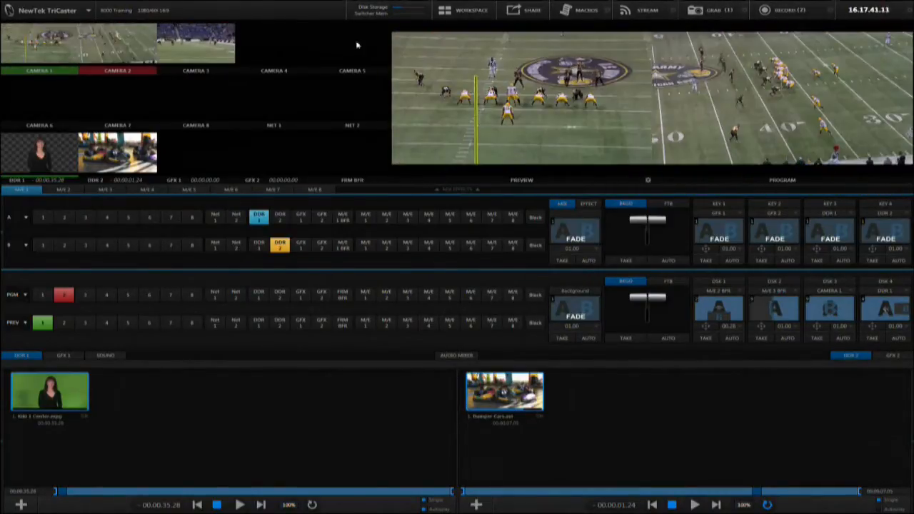
Step: Examine the CAMERA 1 Input Settings and the Program viewport's Output Configuration, closing each after viewing
left_click(75, 71)
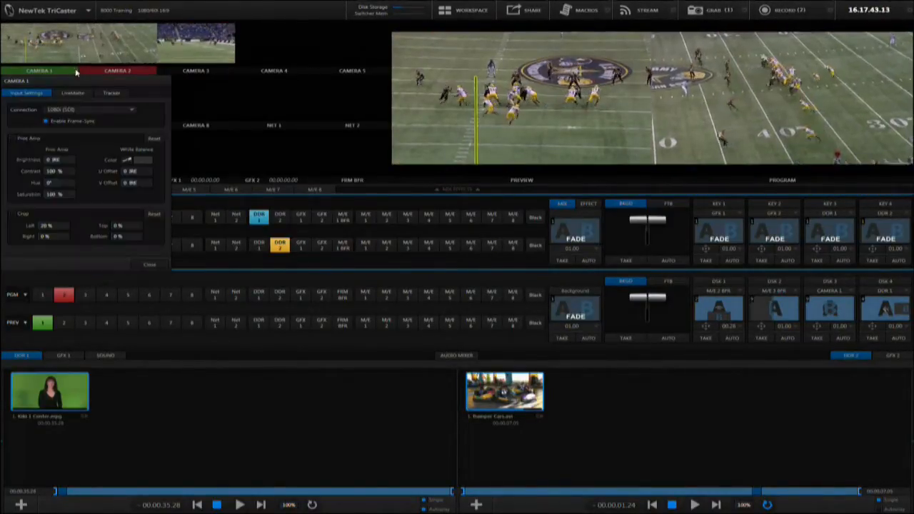
left_click(150, 264)
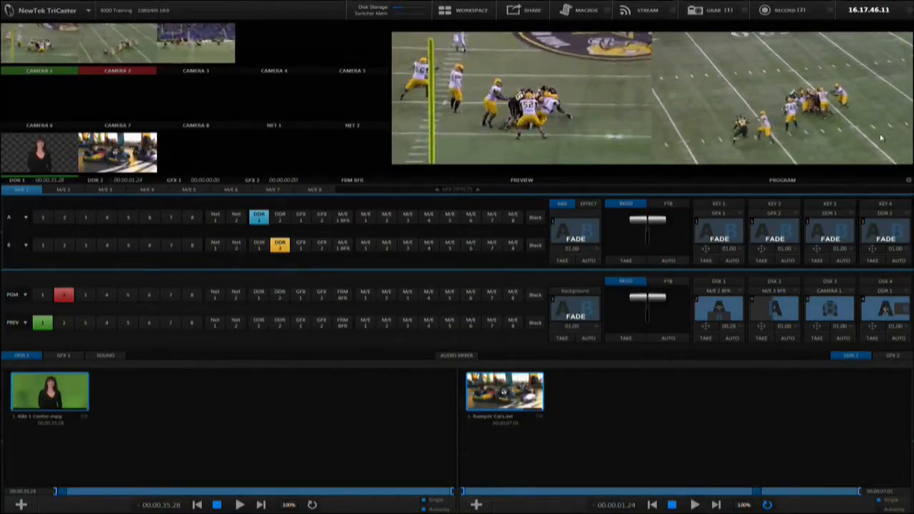
left_click(909, 180)
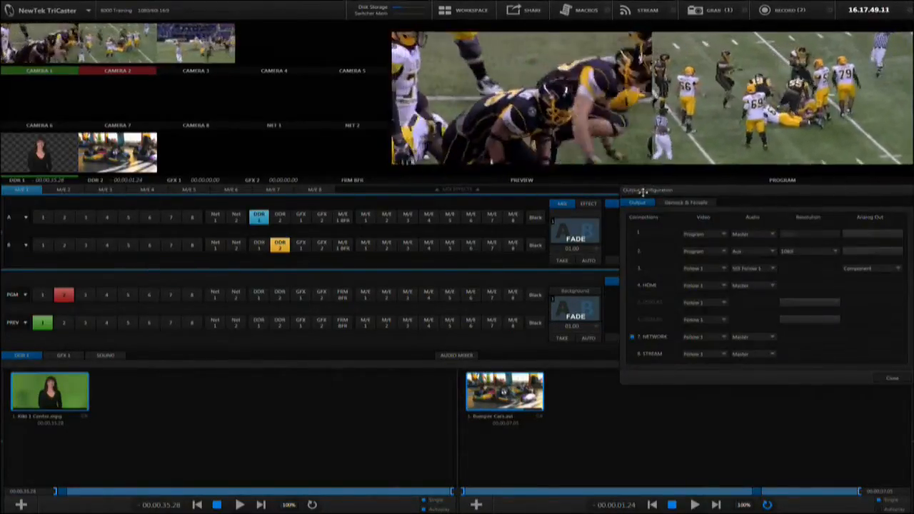
left_click(889, 380)
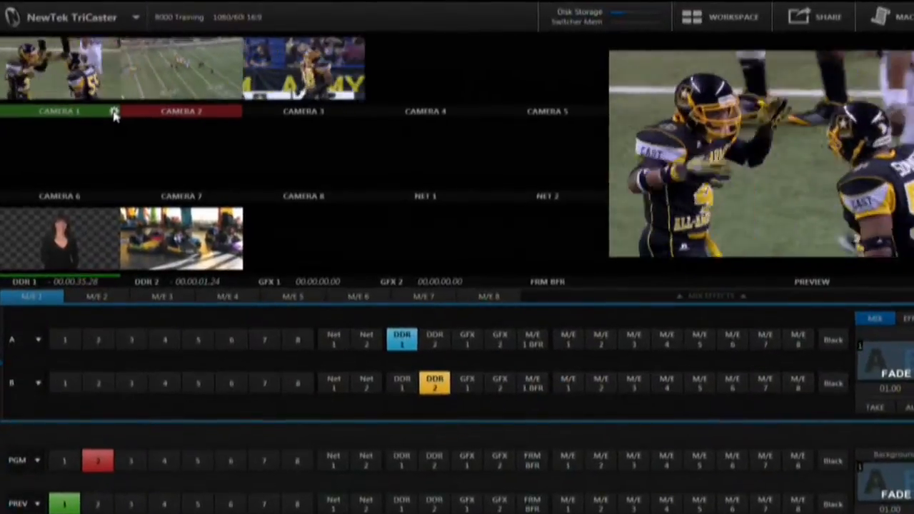
left_click(114, 115)
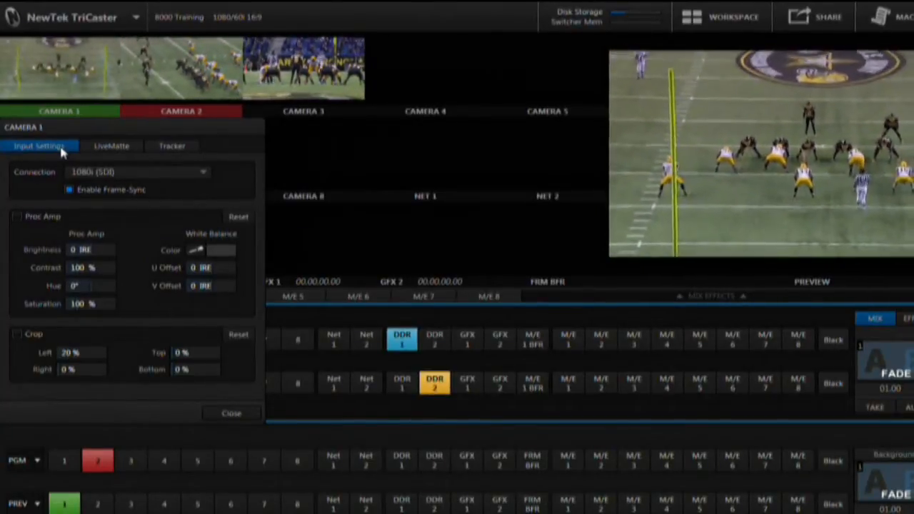
left_click(233, 413)
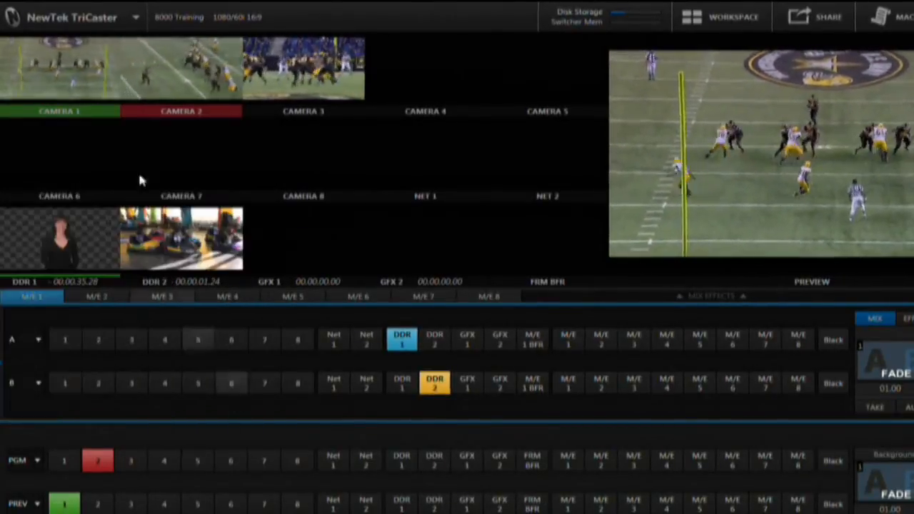
Step: Examine the Connection format options and Frame-Sync setting in CAMERA 1's Input Settings, and close the settings
double_click(76, 69)
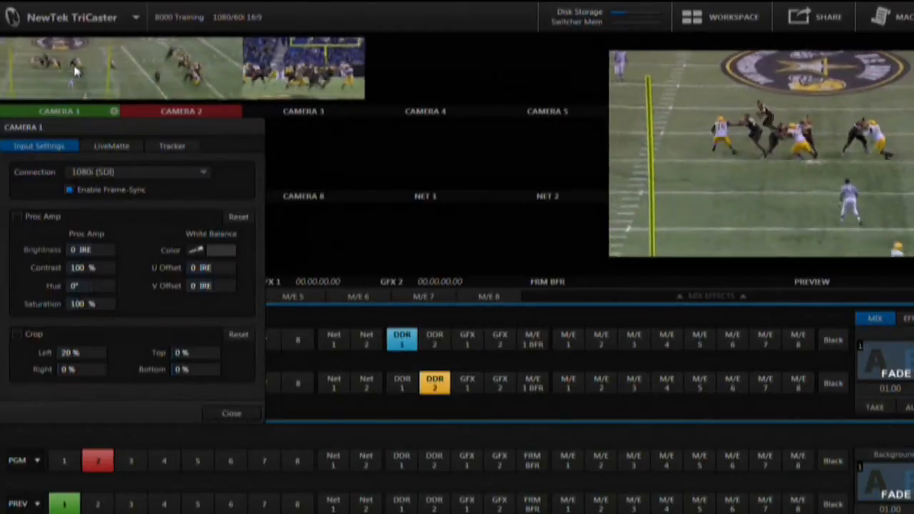
left_click(198, 179)
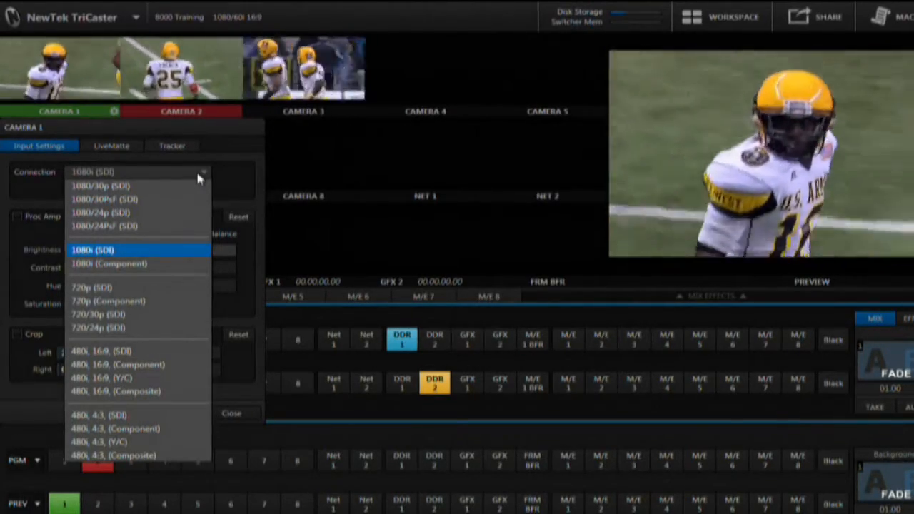
left_click(198, 176)
left_click(69, 189)
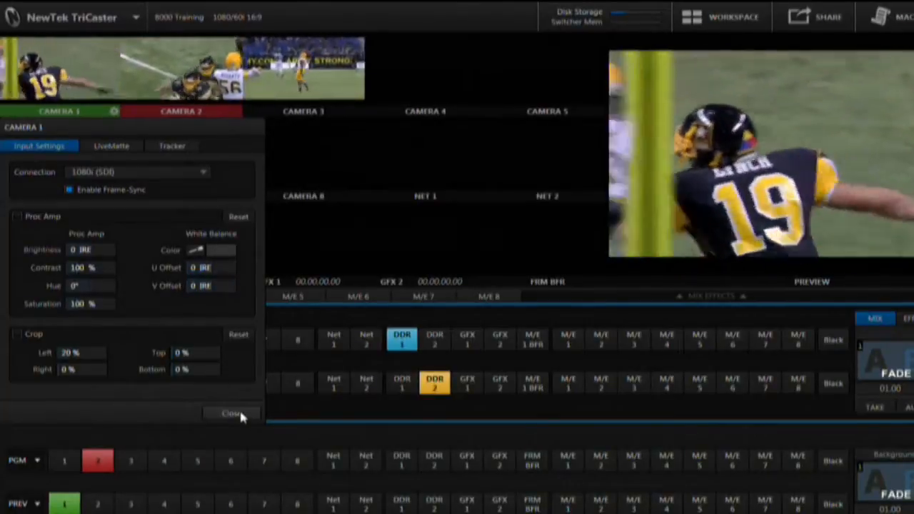
left_click(186, 174)
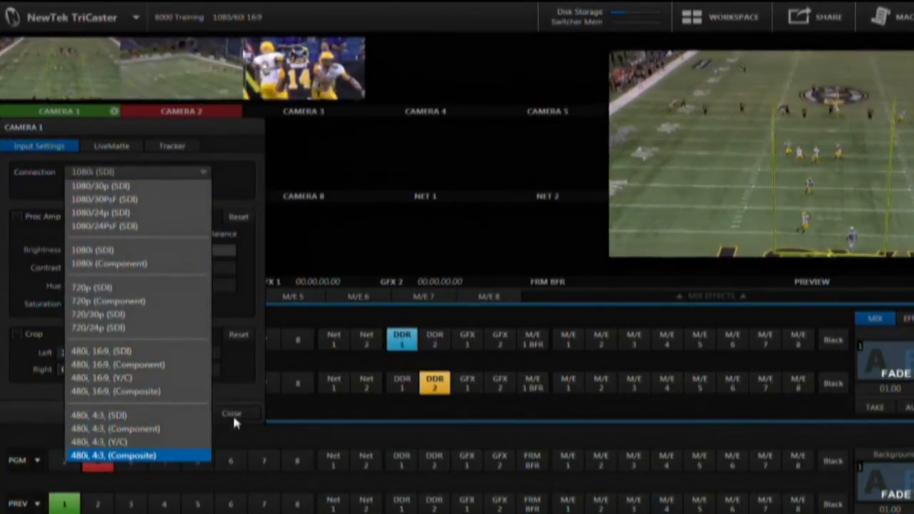
left_click(233, 423)
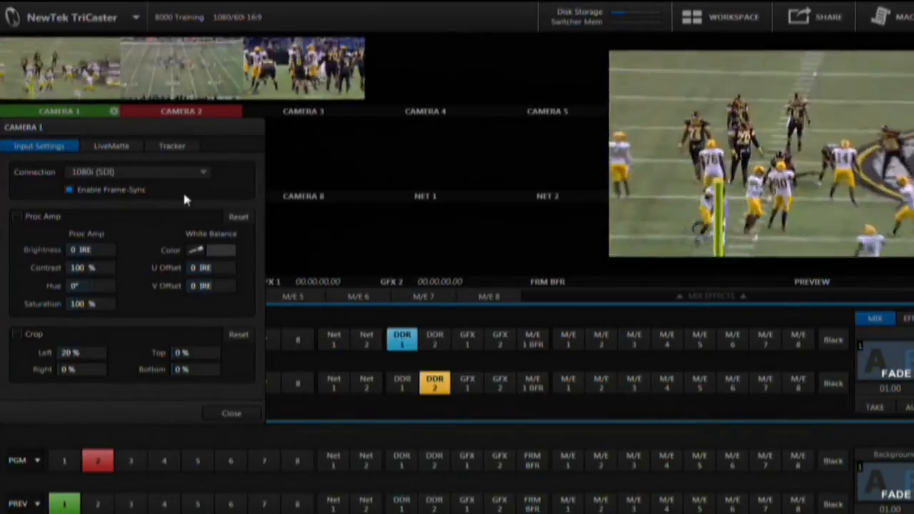
left_click(243, 414)
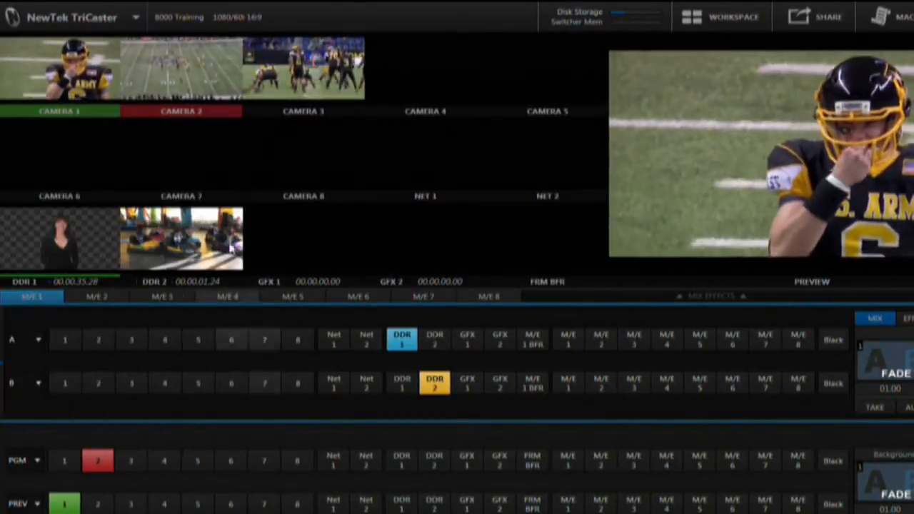
Step: Examine CAMERA 2's Connection options, including Act as Input 1 Alpha Channel, and close its Input Settings
left_click(236, 113)
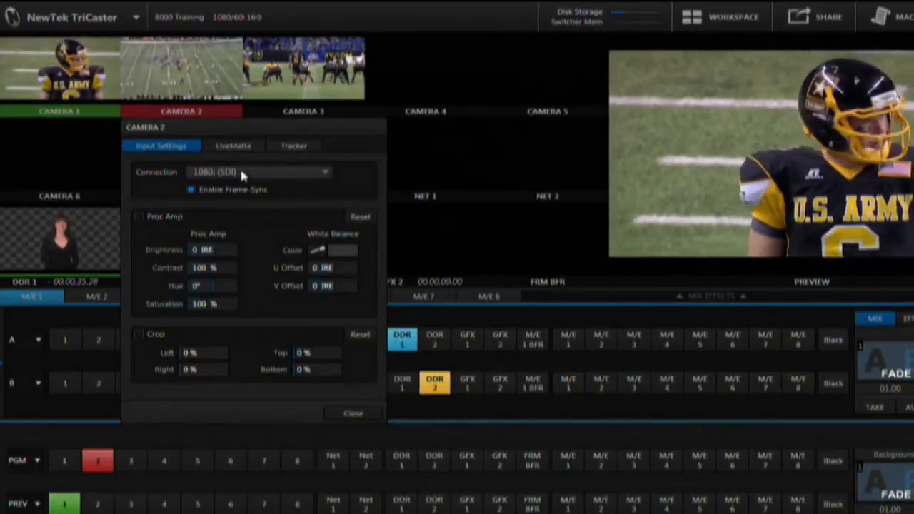
left_click(242, 173)
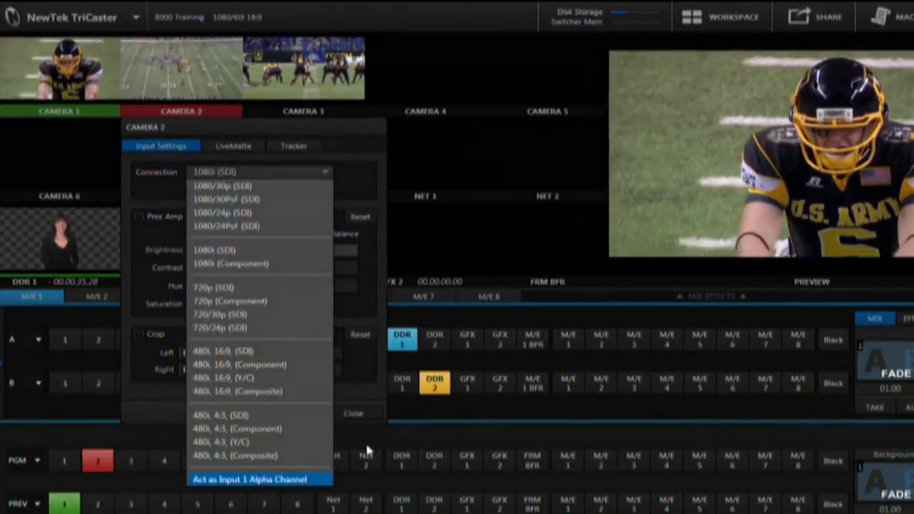
left_click(356, 414)
left_click(356, 414)
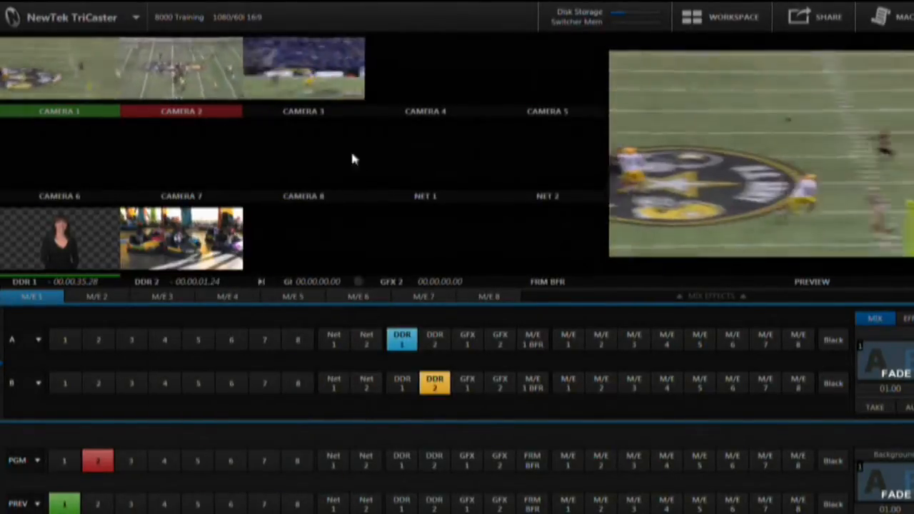
left_click(357, 112)
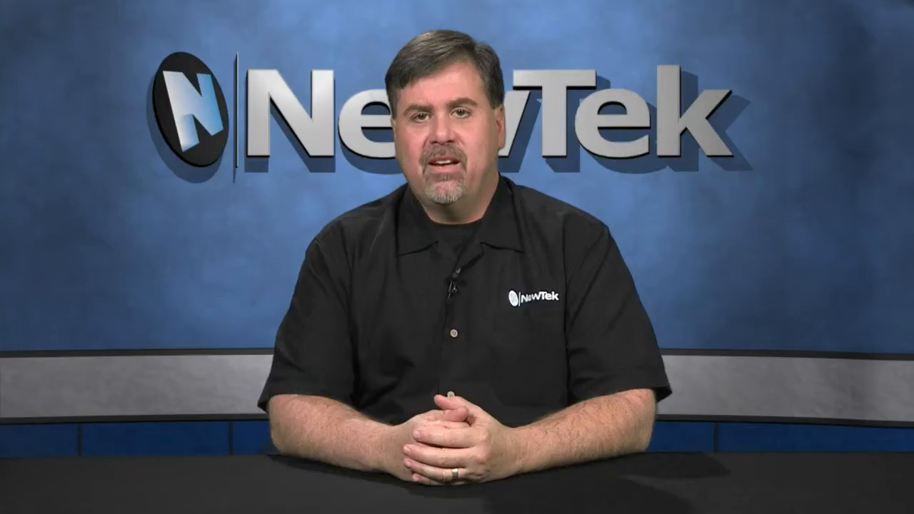